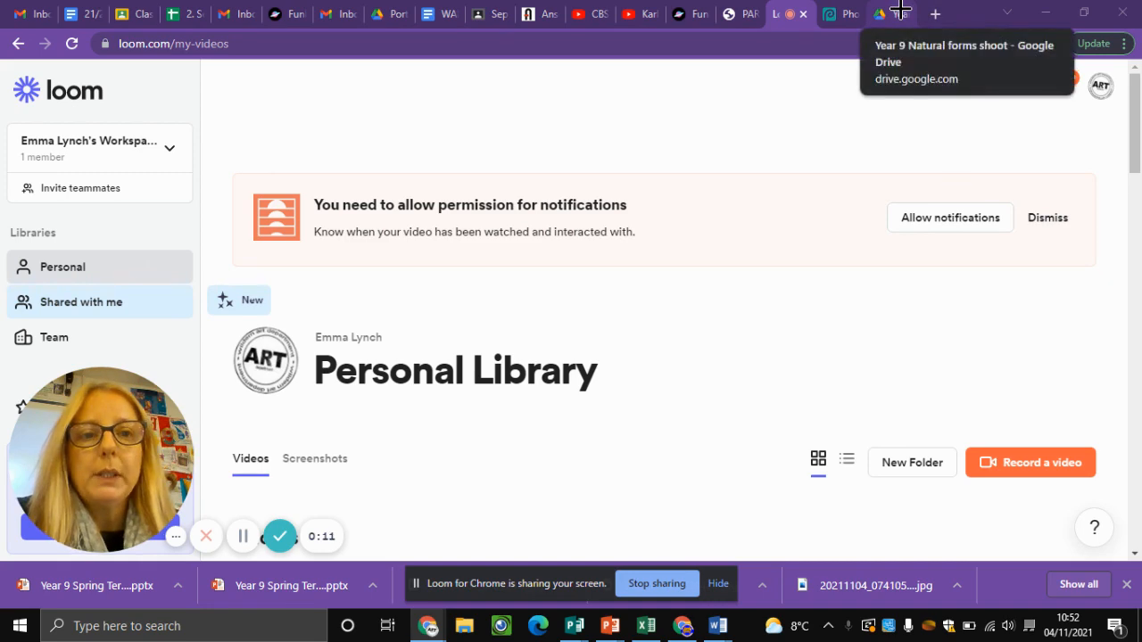
Switch from the Drive photo folder to Photopea and set up a new project with the A4 print preset.
click(899, 11)
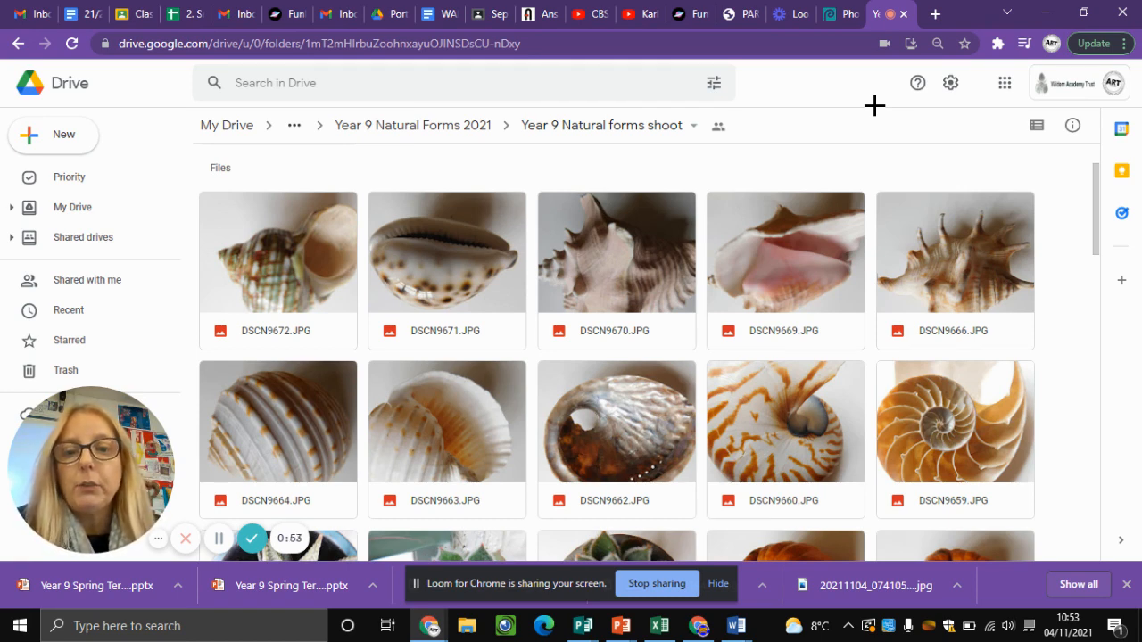
click(835, 13)
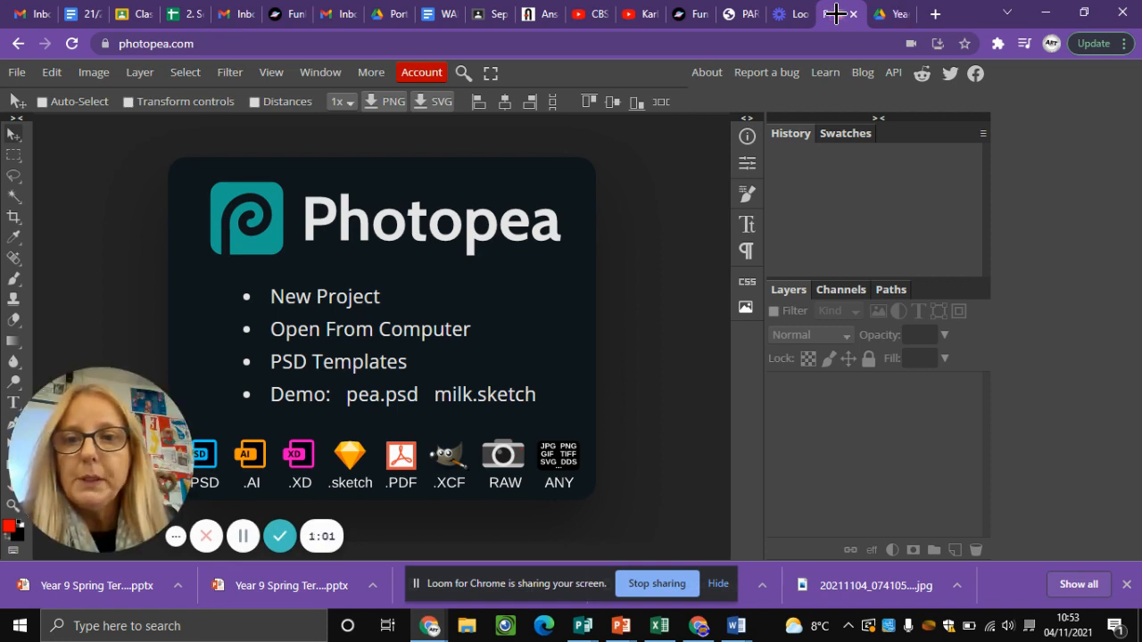
click(9, 72)
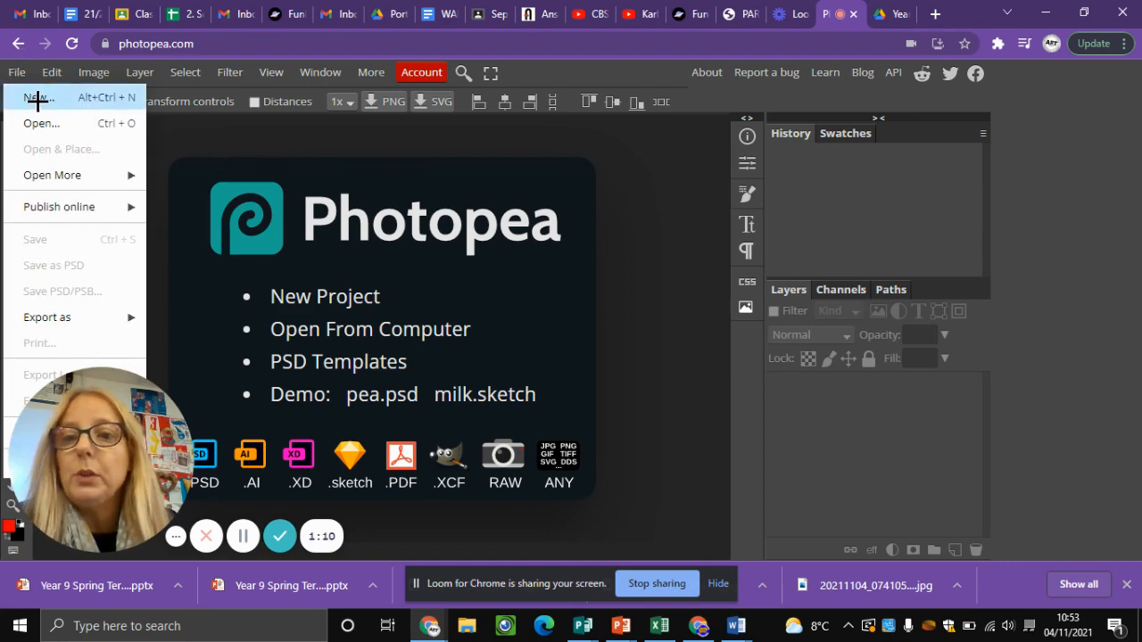
click(37, 100)
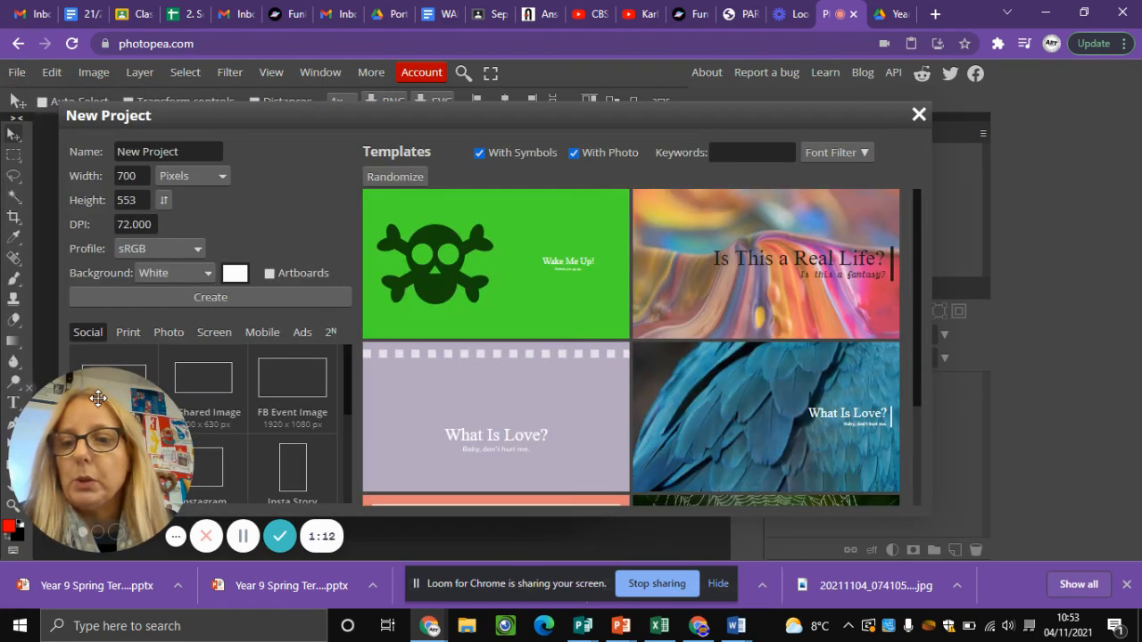
drag(98, 398, 762, 402)
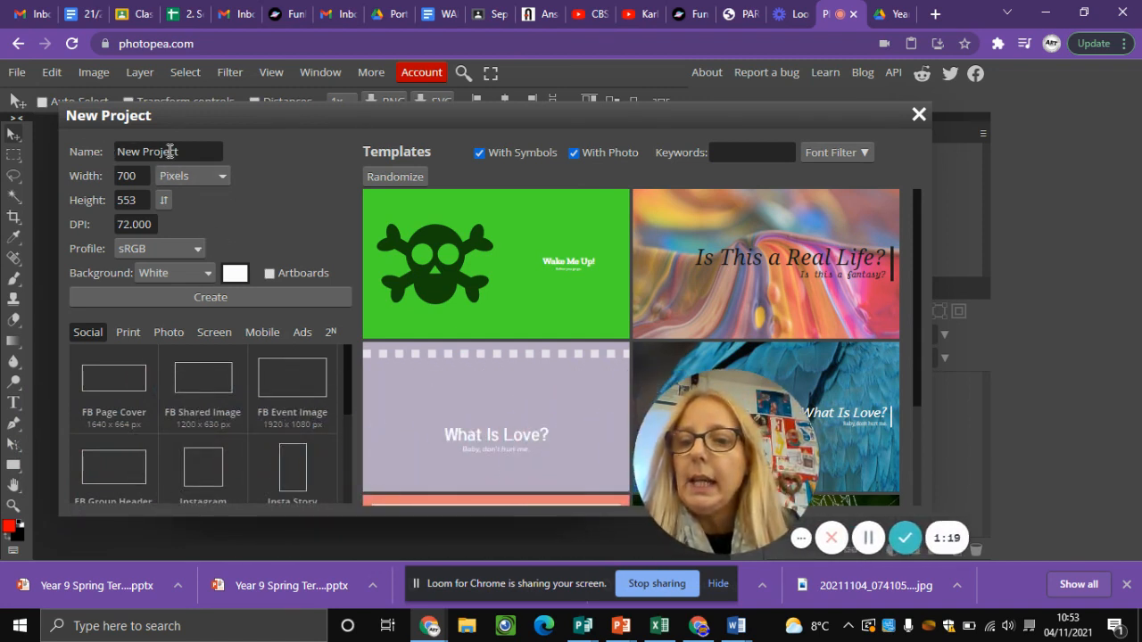
click(129, 332)
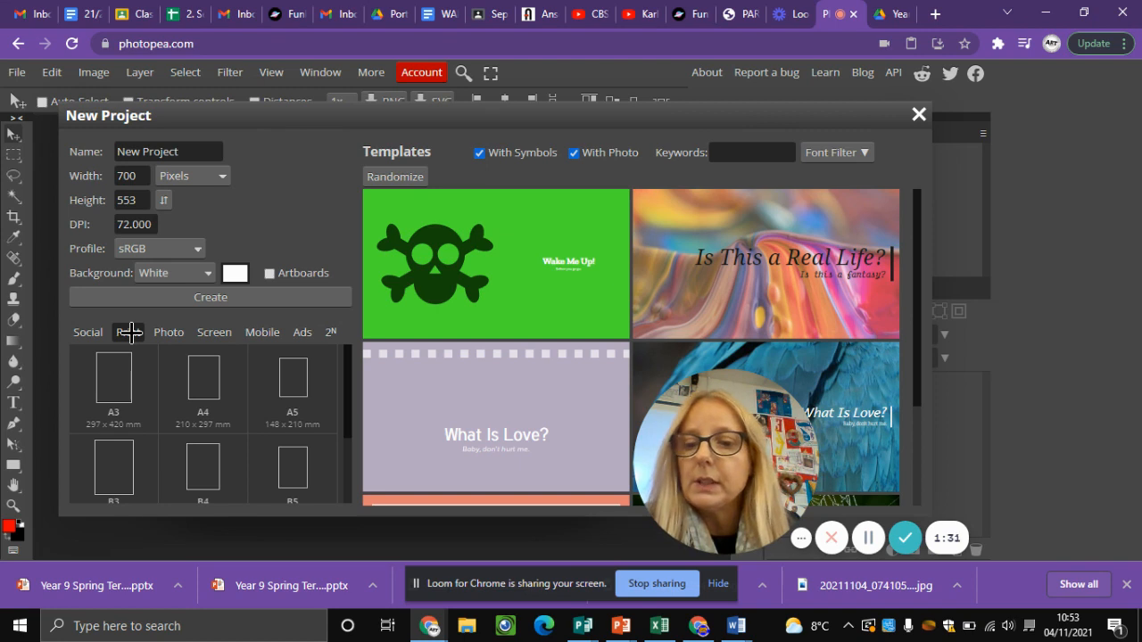
click(204, 378)
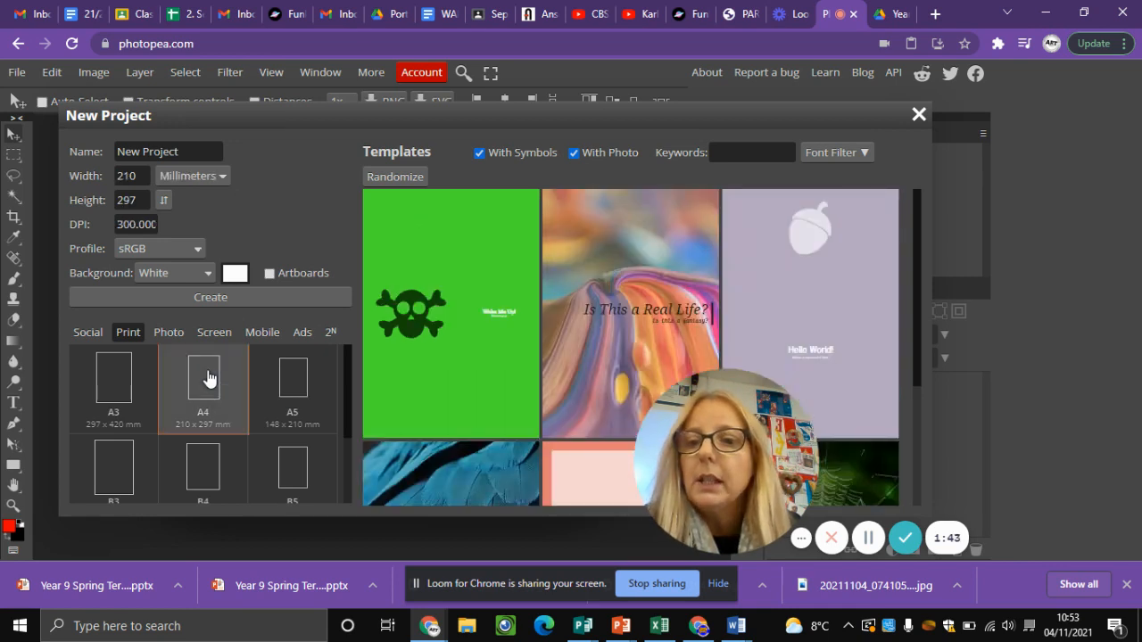
Set the new project's background colour to black and create the document.
click(235, 275)
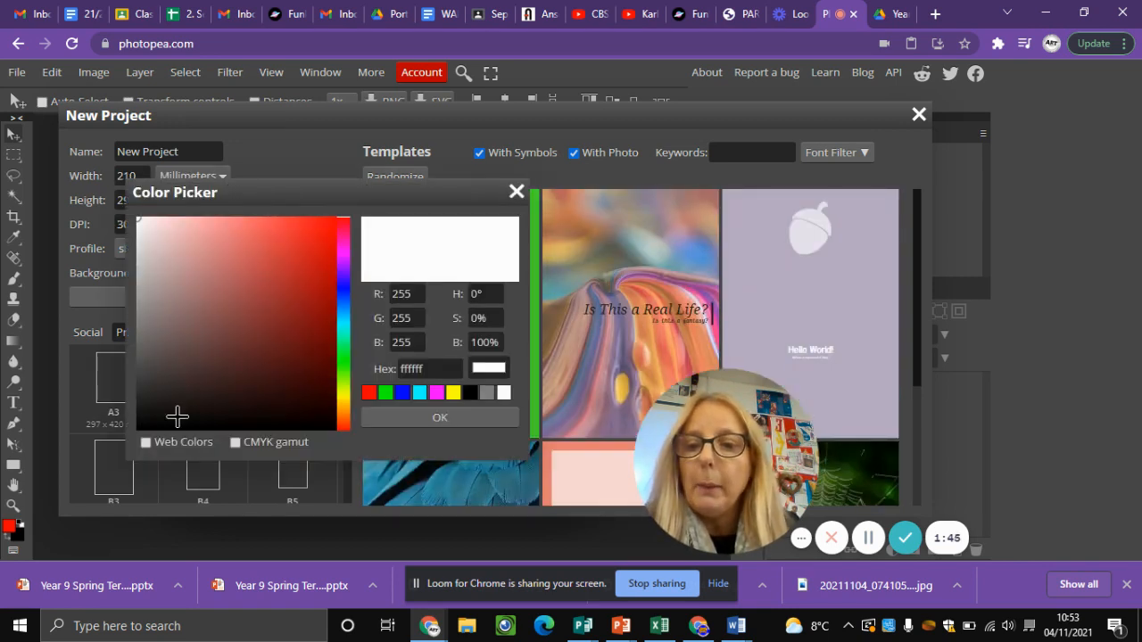
click(145, 424)
click(440, 418)
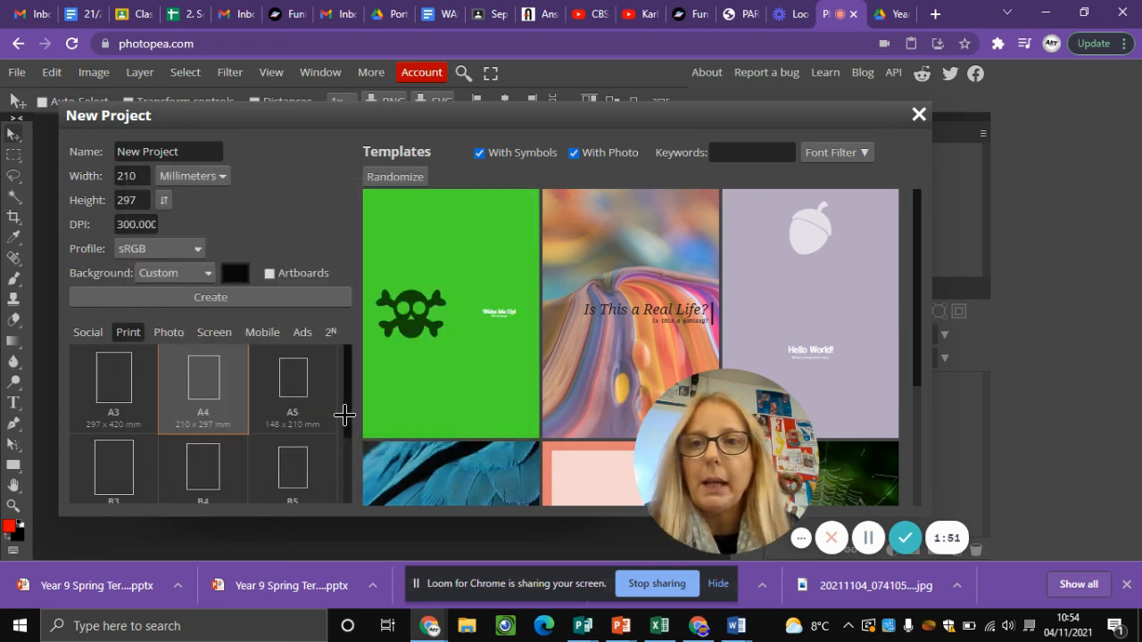
click(214, 298)
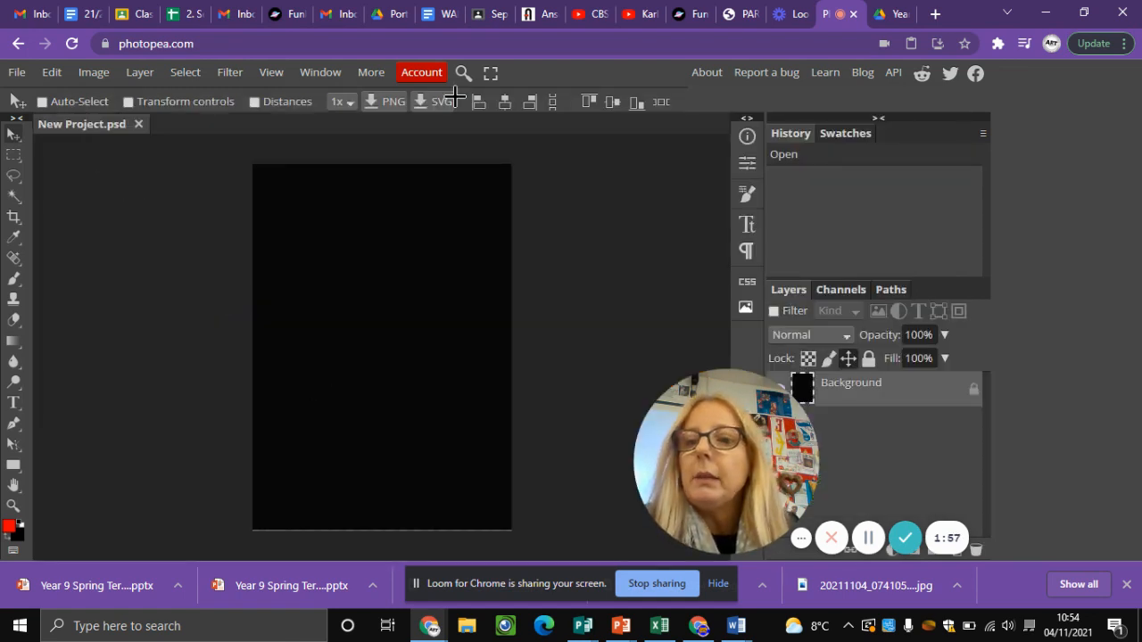
In the Drive folder, capture the two rows of shell photos, DSCN9672 to DSCN9659, with the Snipping Tool.
click(896, 13)
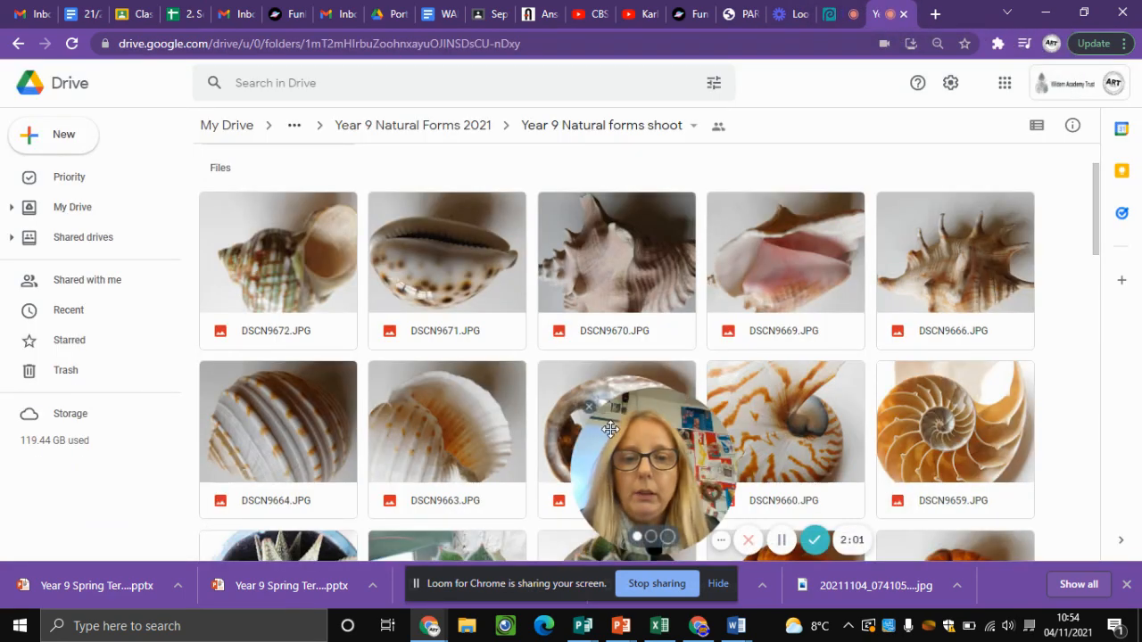
drag(507, 442, 51, 461)
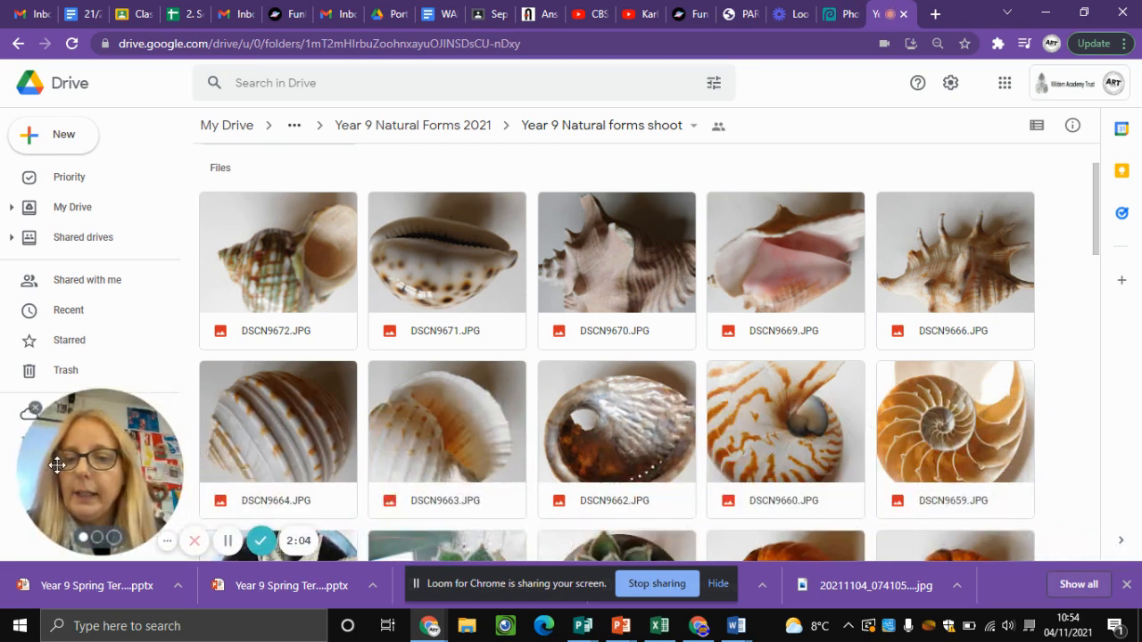
click(100, 629)
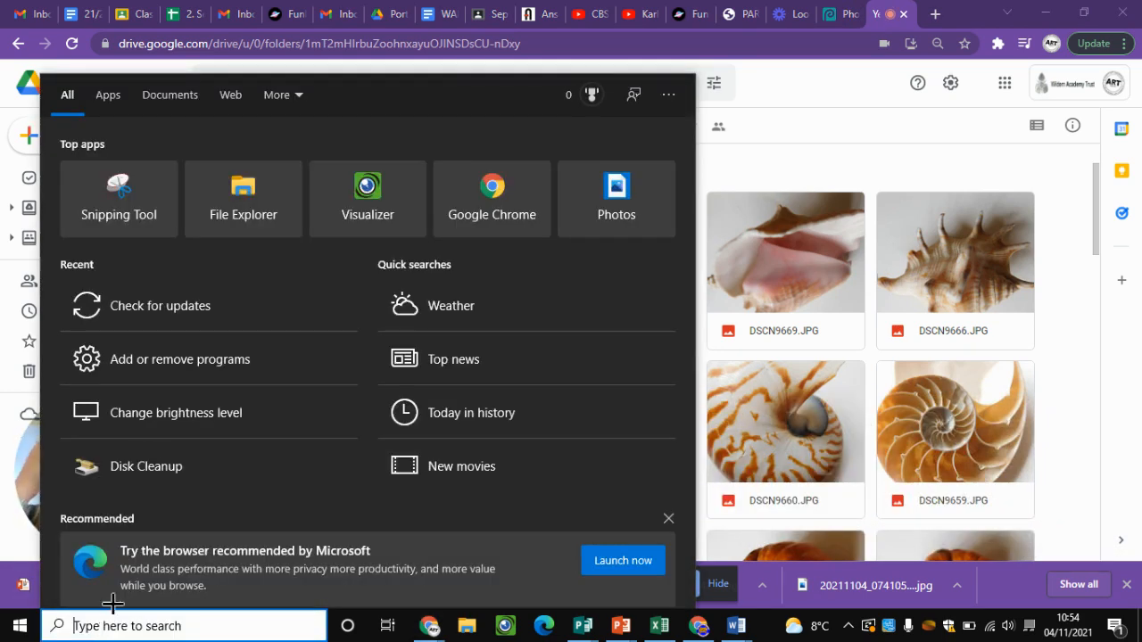
click(100, 185)
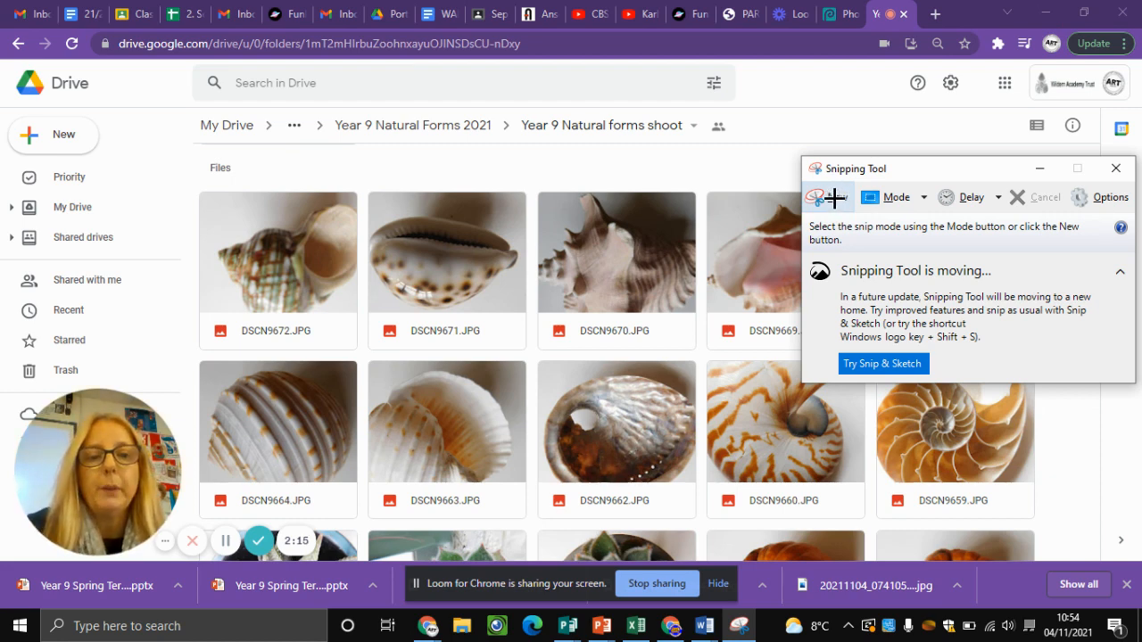
click(834, 196)
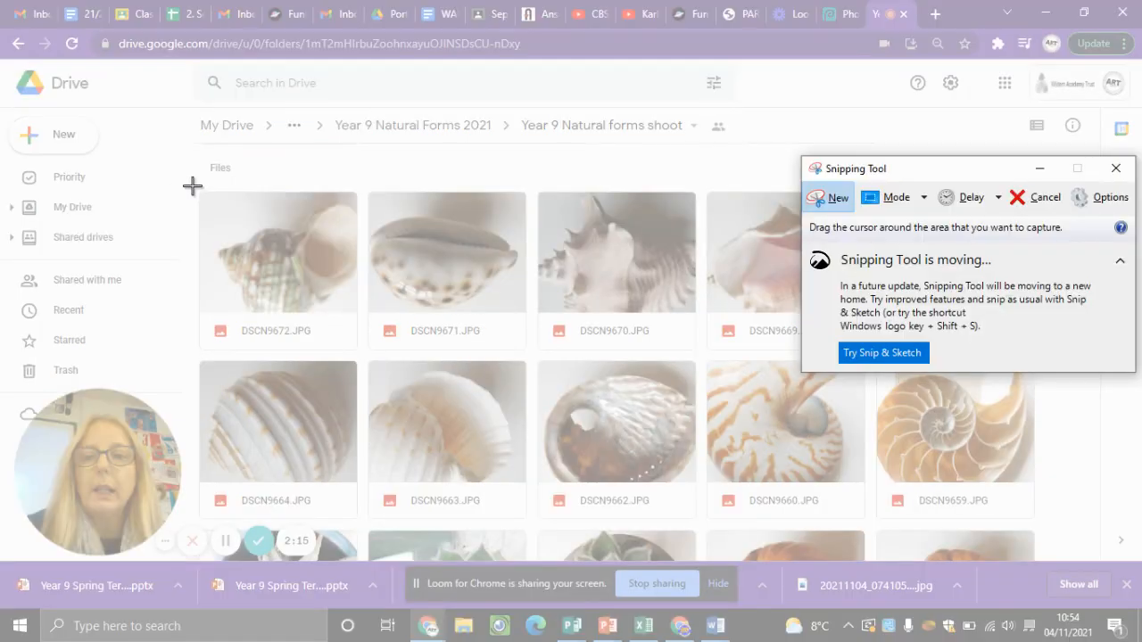
drag(195, 185, 1043, 521)
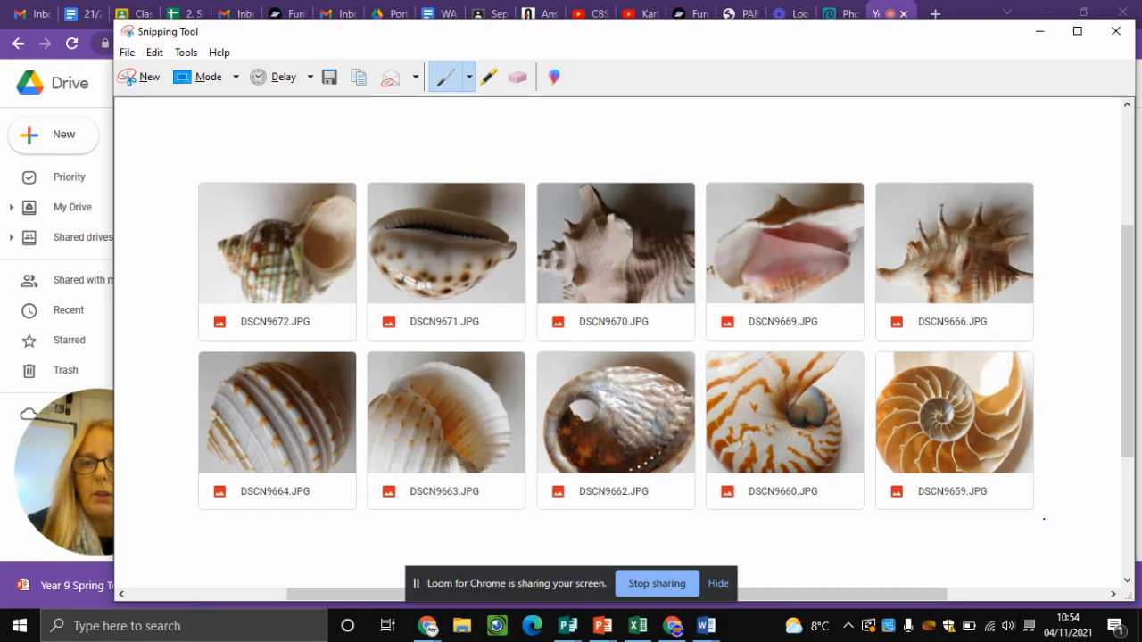
Paste the shell snip into the black Photopea page and move it slightly inward from the page's upper-left corner.
click(830, 13)
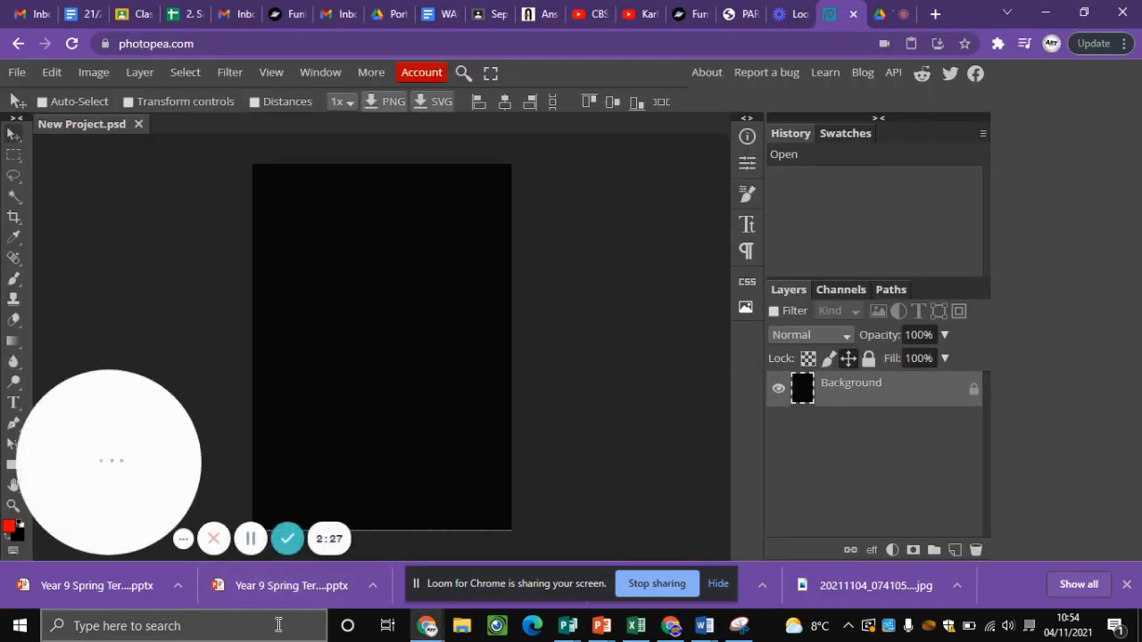
key(ctrl+v)
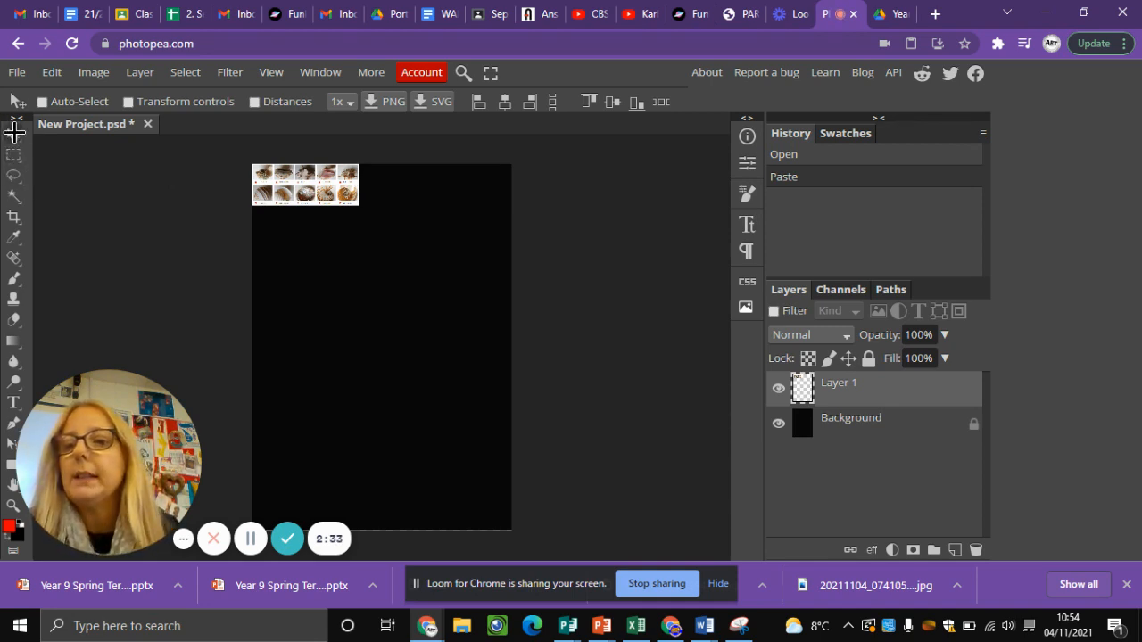
drag(277, 183, 287, 193)
Scale the pasted shell layer to about 225% width and 214% height so it spans the page, and apply the transform.
click(53, 72)
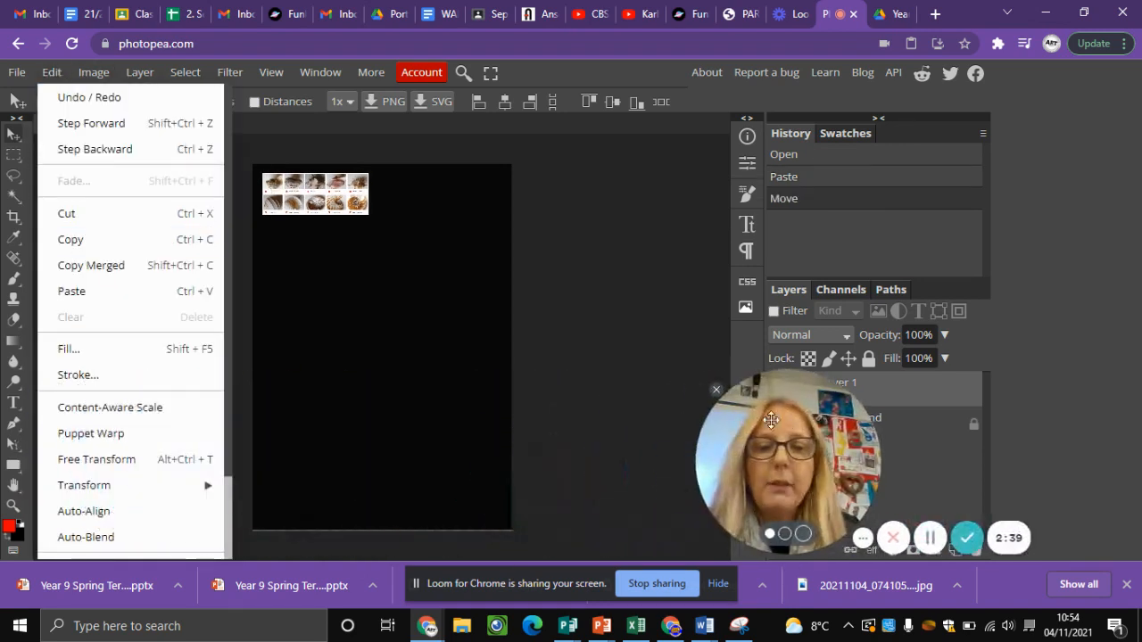
mouse_move(103, 486)
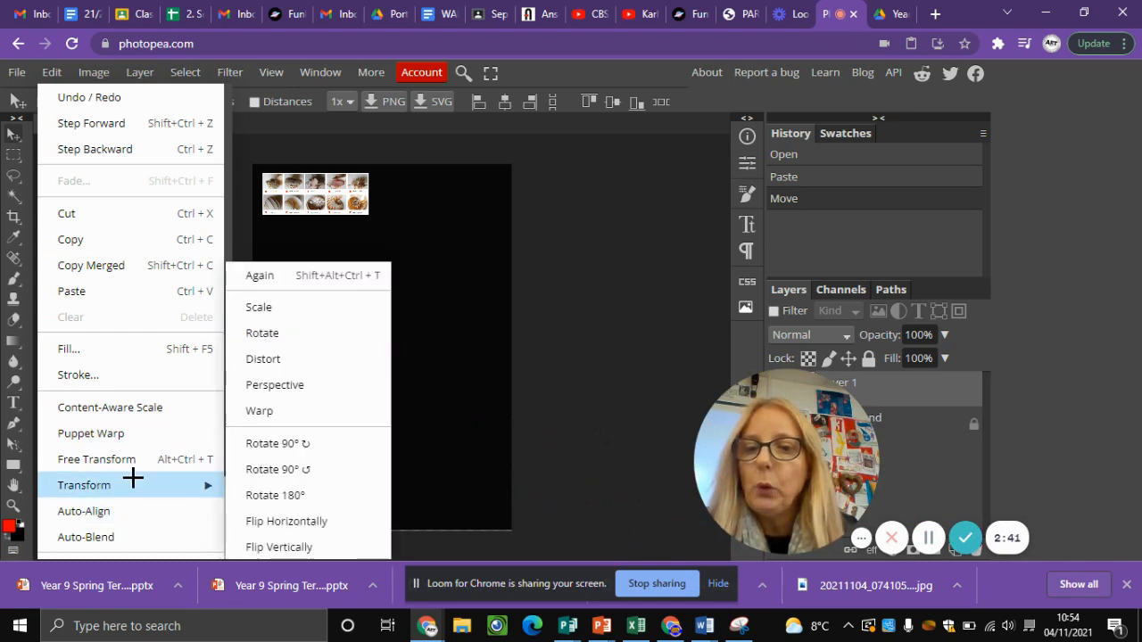
click(284, 308)
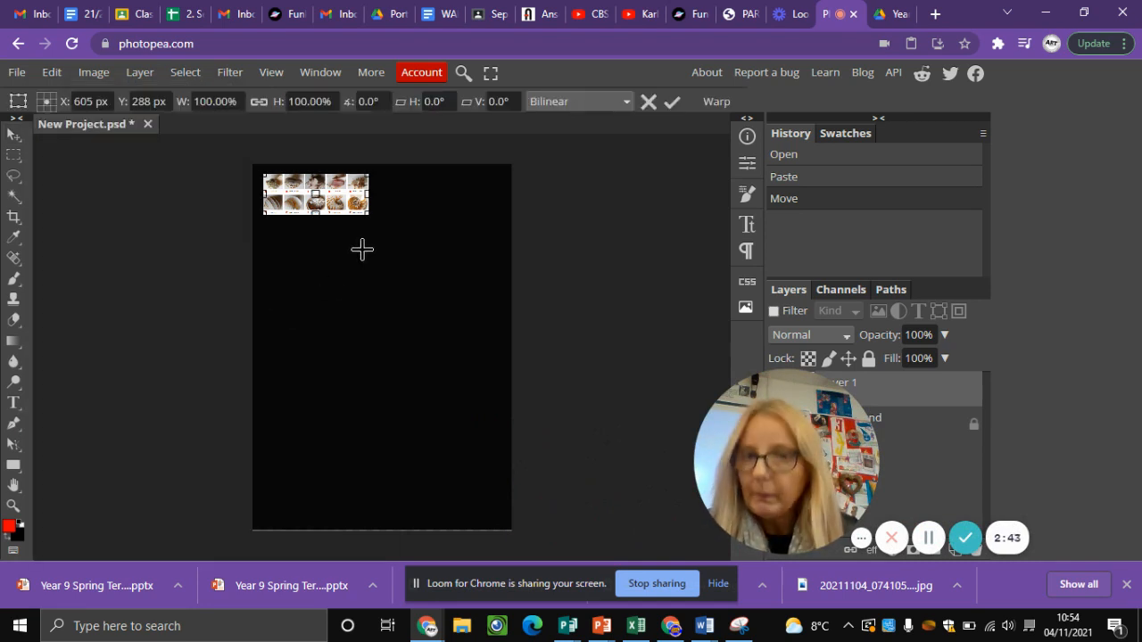
drag(370, 216, 501, 264)
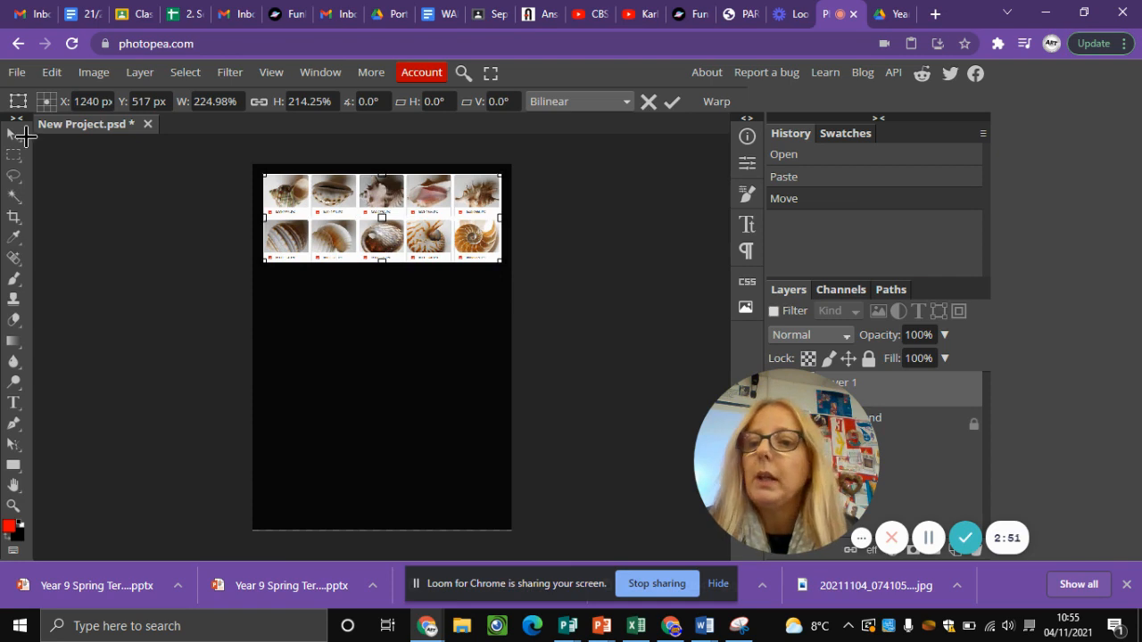
click(14, 135)
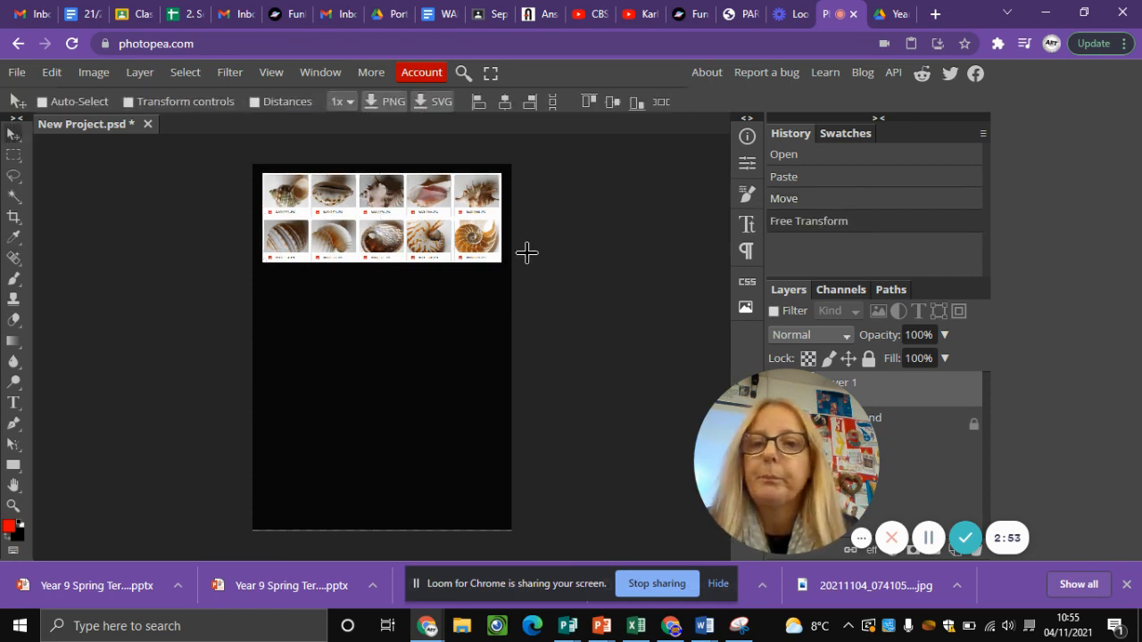
Return to the Drive folder and bring the succulent and pumpkin photos DSCN9658 to DSCN9647 into view.
click(892, 15)
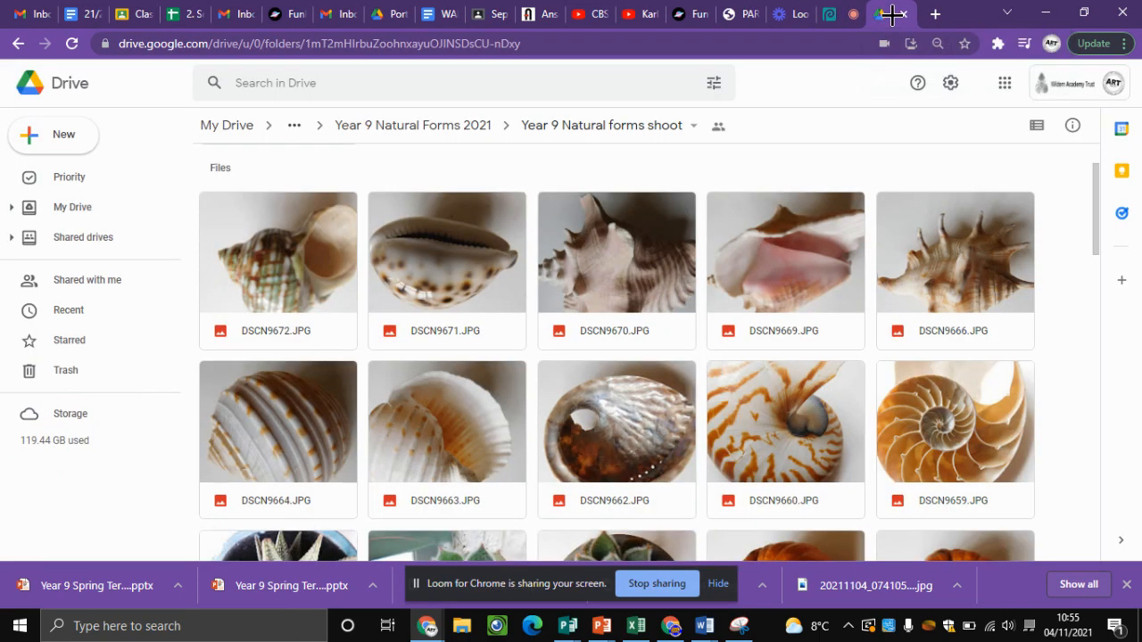
scroll(824, 238, down, 1)
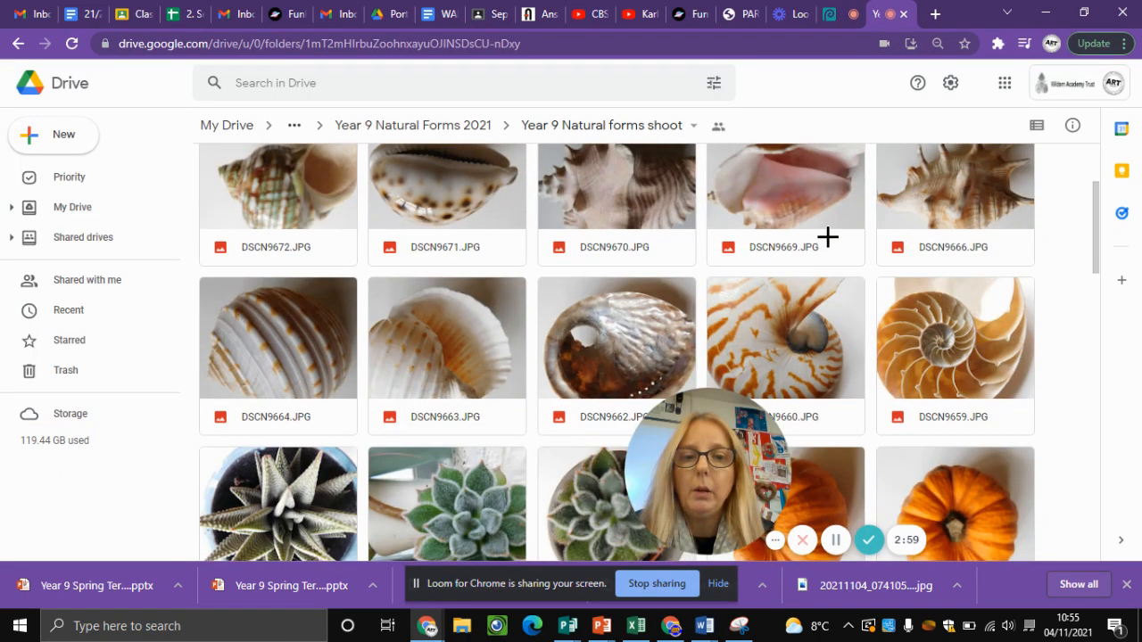
scroll(825, 238, down, 3)
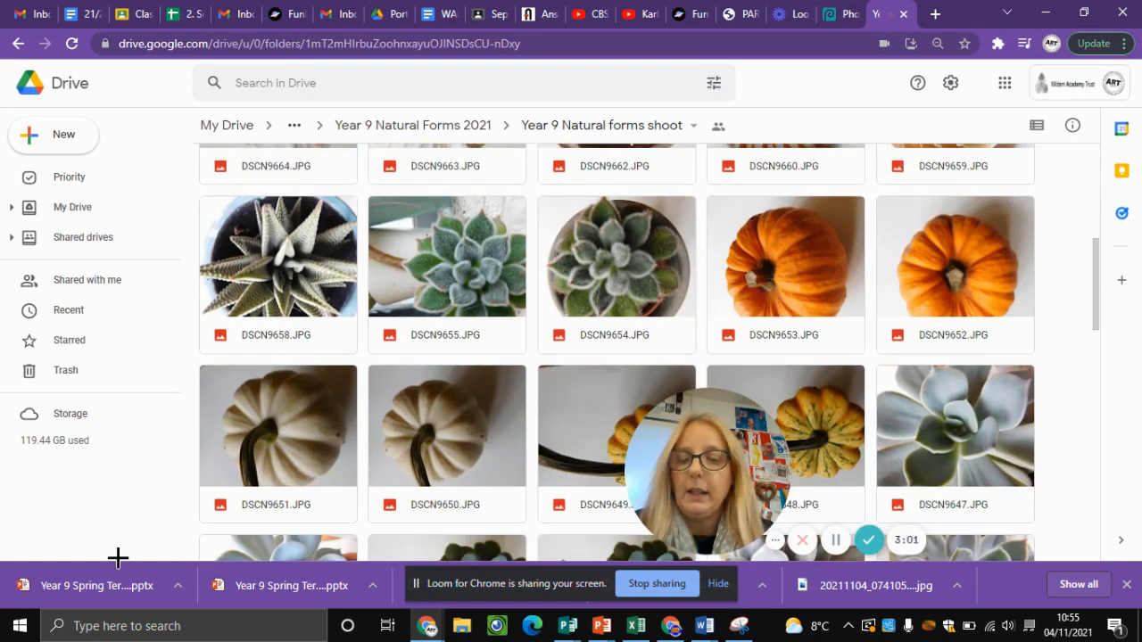
Try to snip the two rows of succulent and pumpkin photos, and close the Snipping Tool without saving the snip.
click(90, 625)
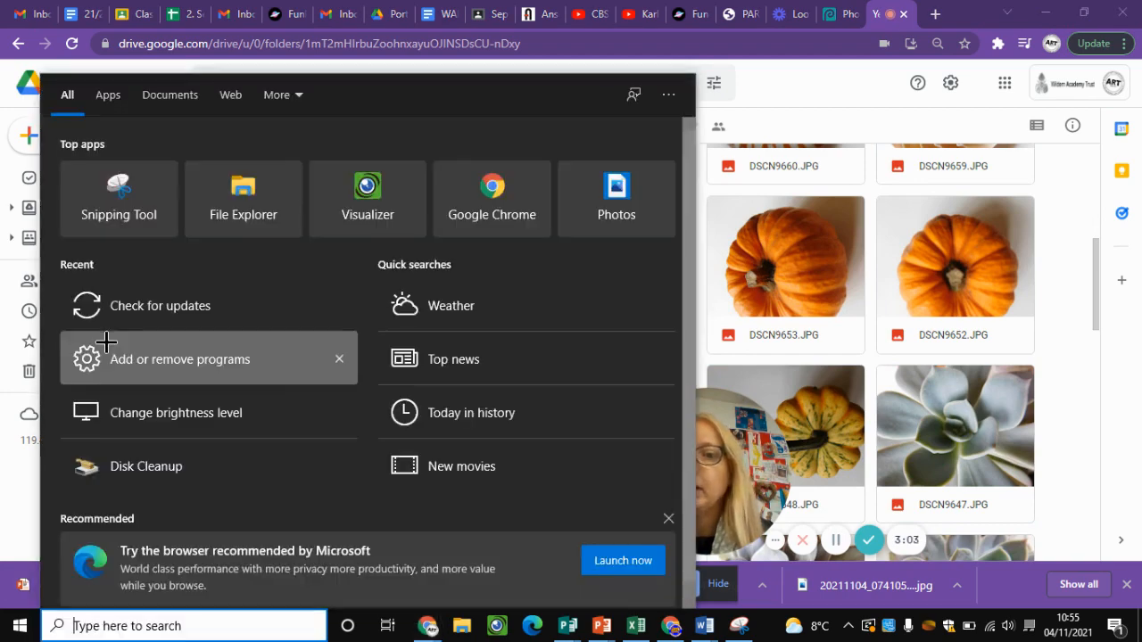
click(149, 166)
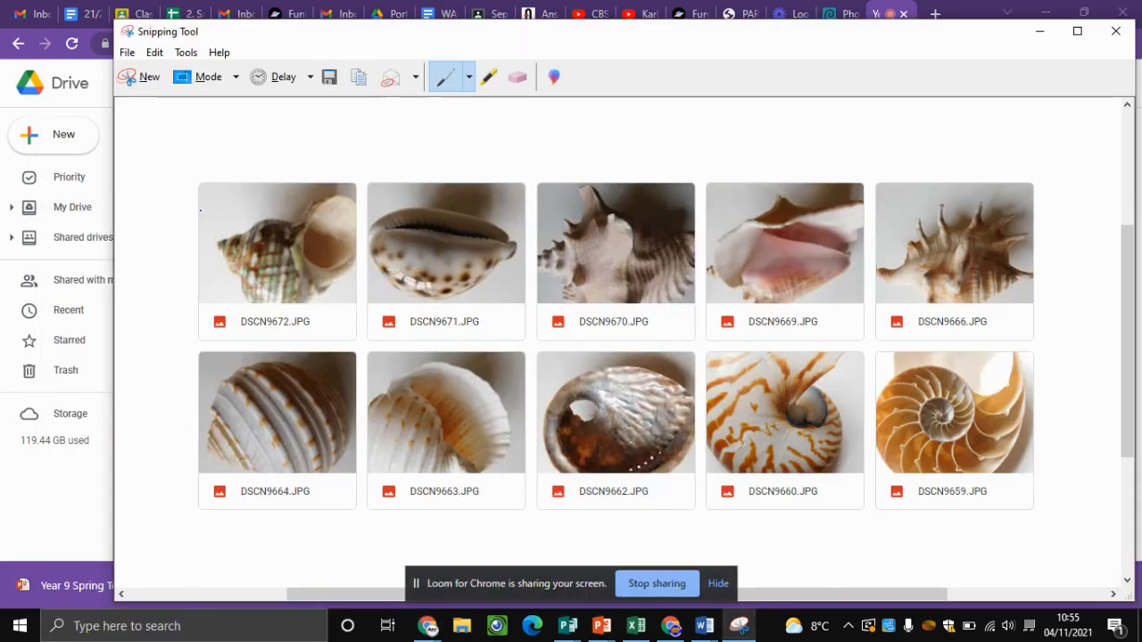
click(144, 79)
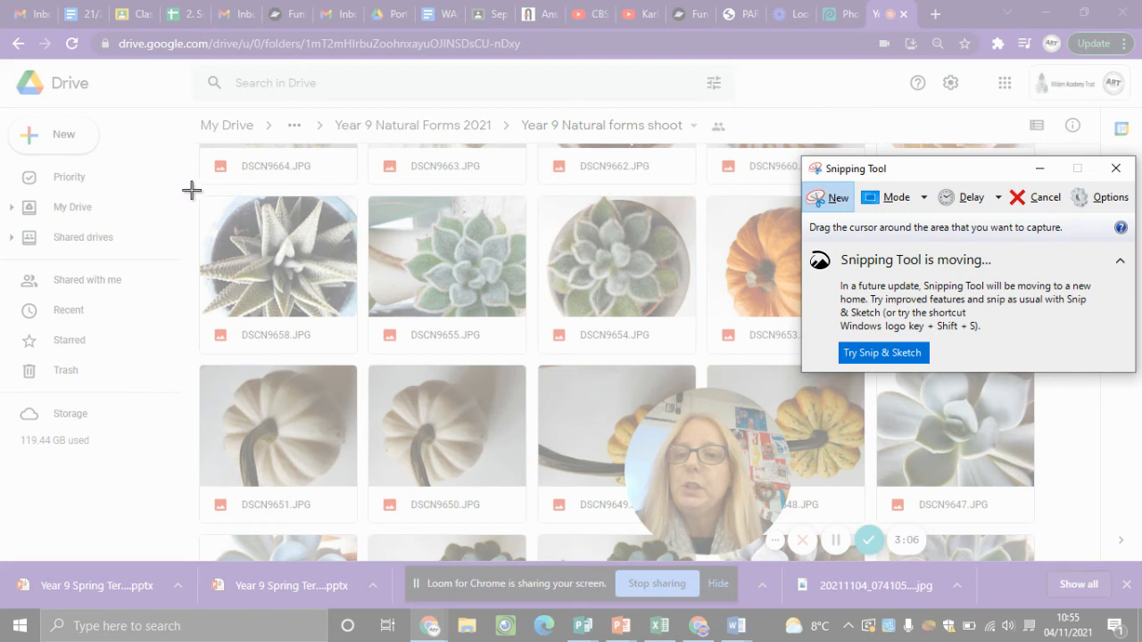
drag(192, 190, 1041, 522)
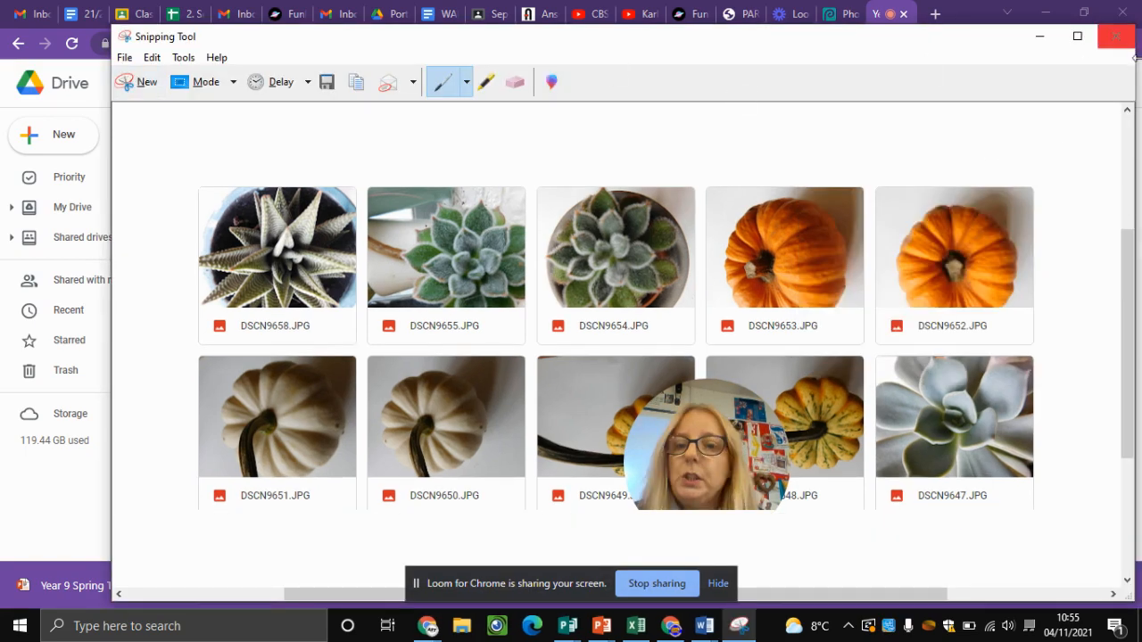
click(1115, 36)
click(689, 335)
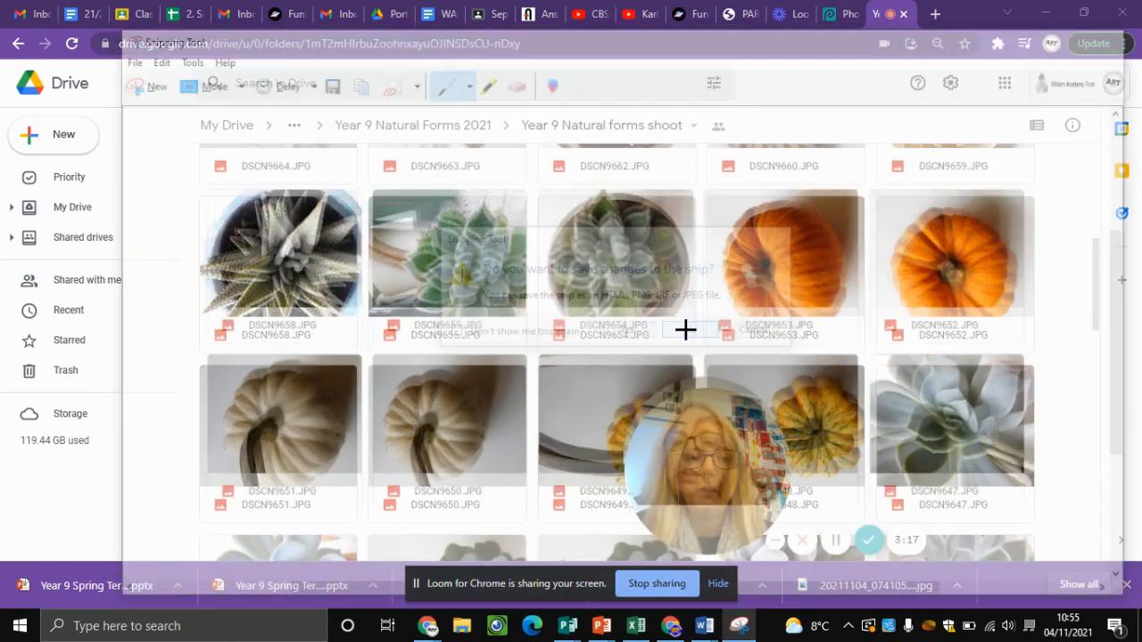
Snip the two rows of succulent and pumpkin photos, DSCN9658 to DSCN9647, in the Drive folder with the Snipping Tool.
drag(675, 432, 35, 422)
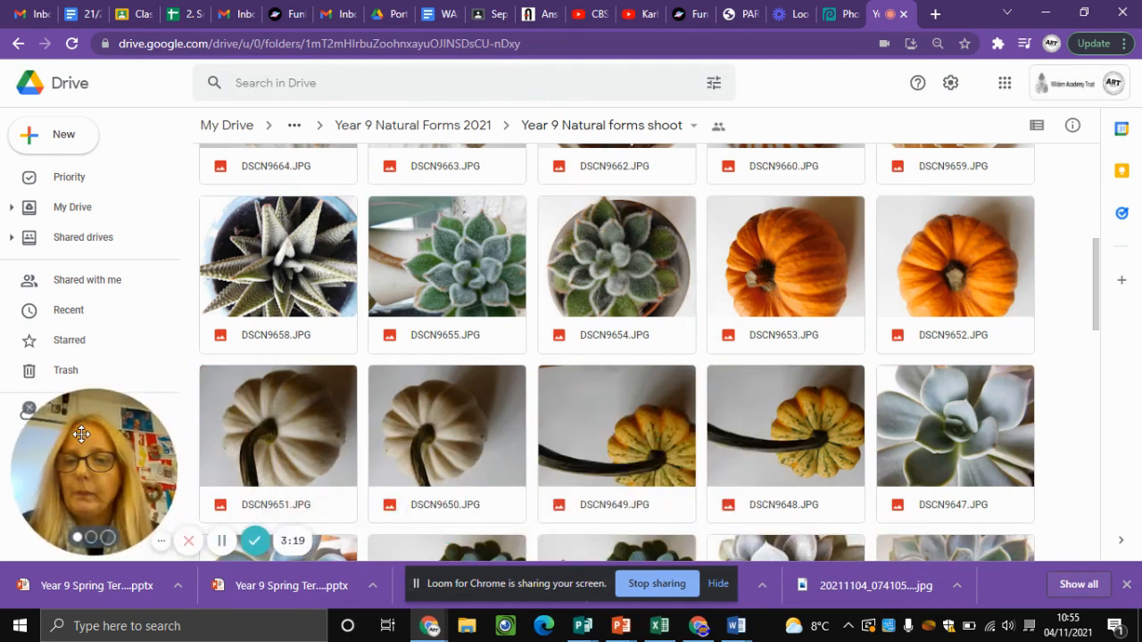
click(183, 626)
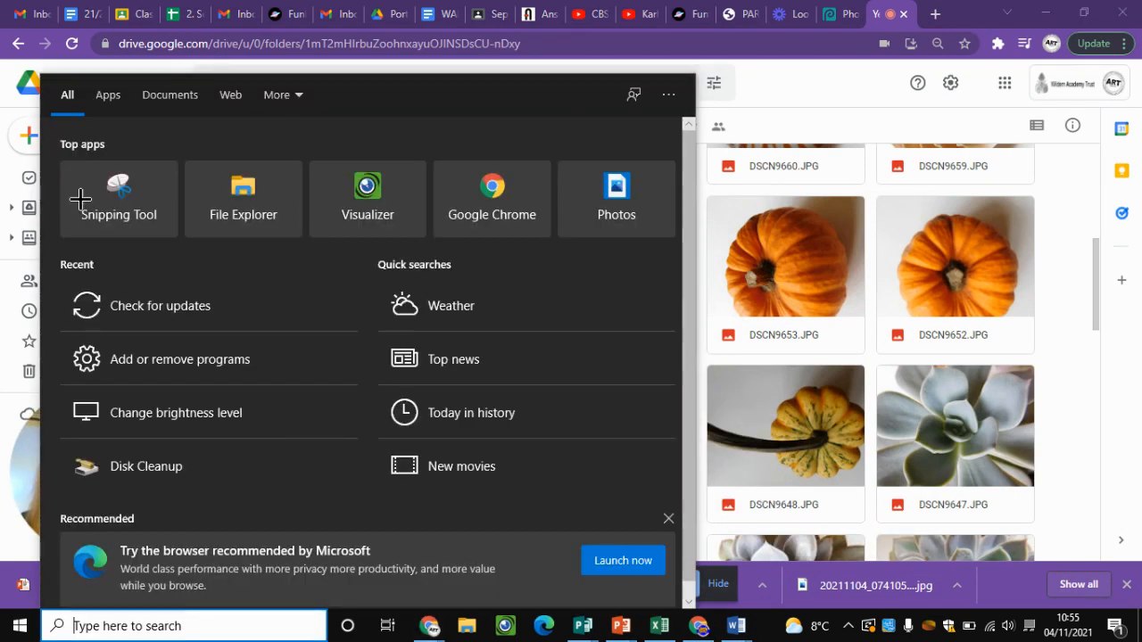
click(79, 199)
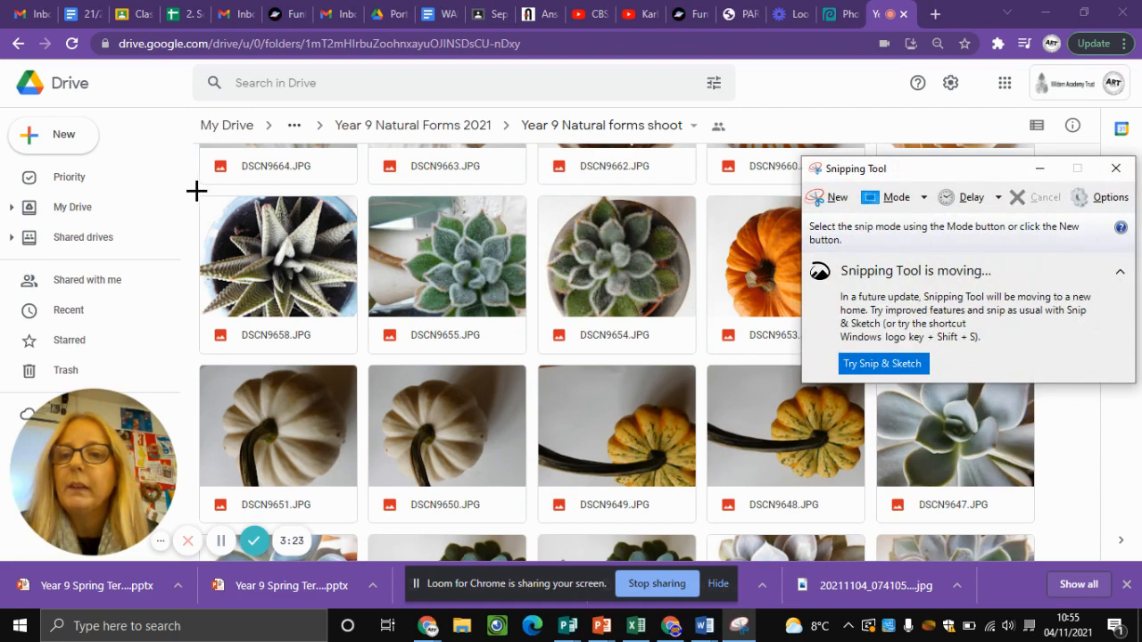
click(831, 197)
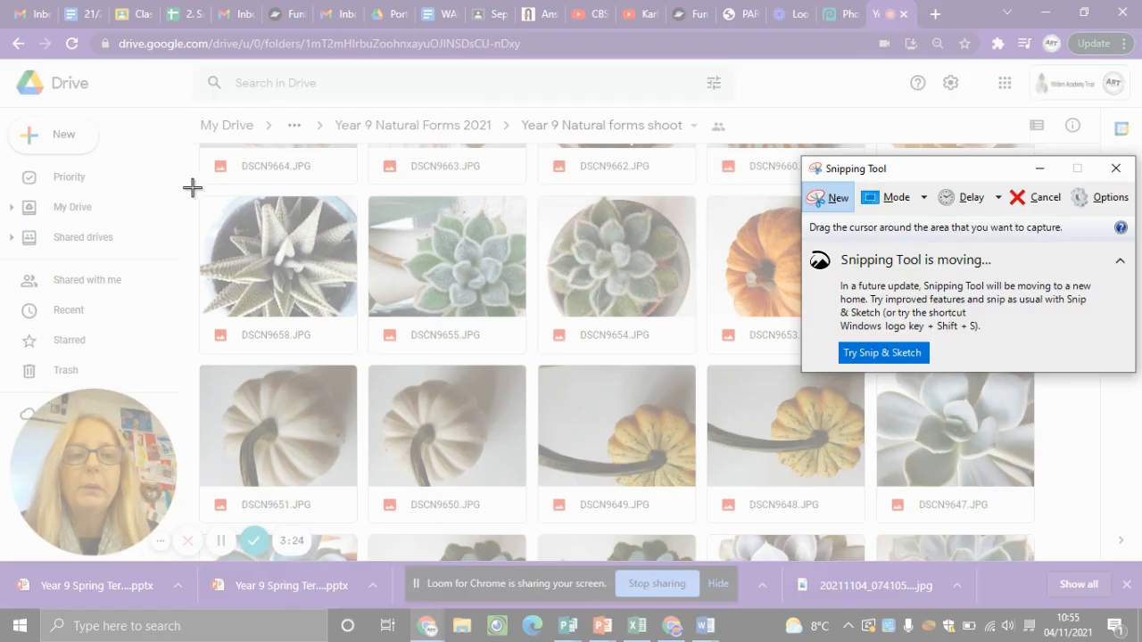
drag(192, 188, 1042, 533)
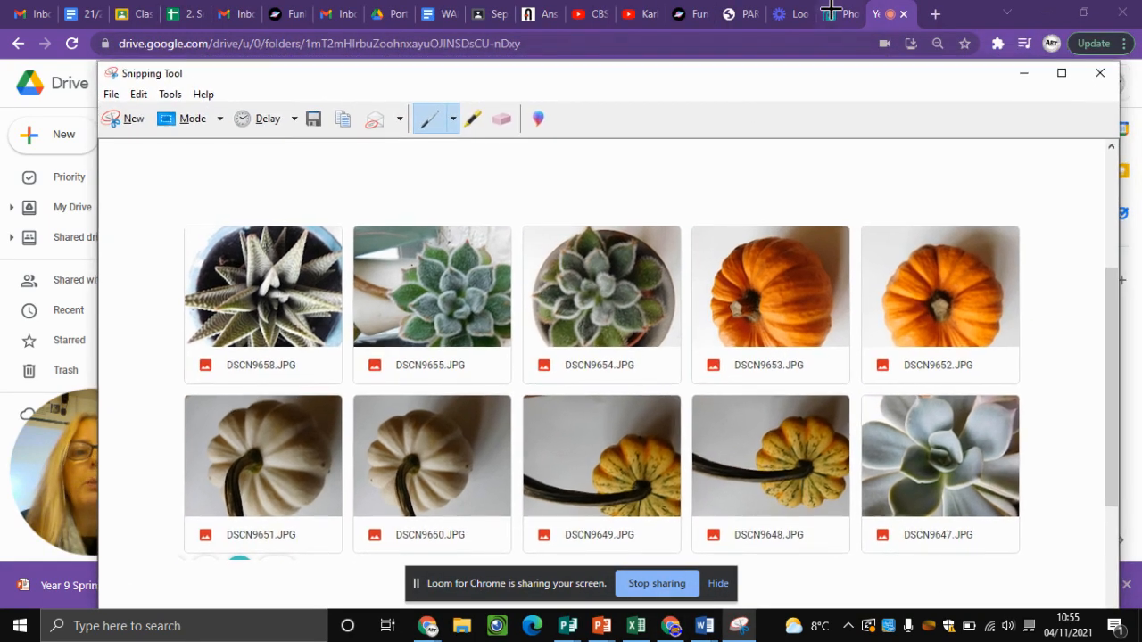
Switch to Photopea, paste the succulent and pumpkin snip, and move it directly below the shell rows, aligned with their left edge.
click(833, 13)
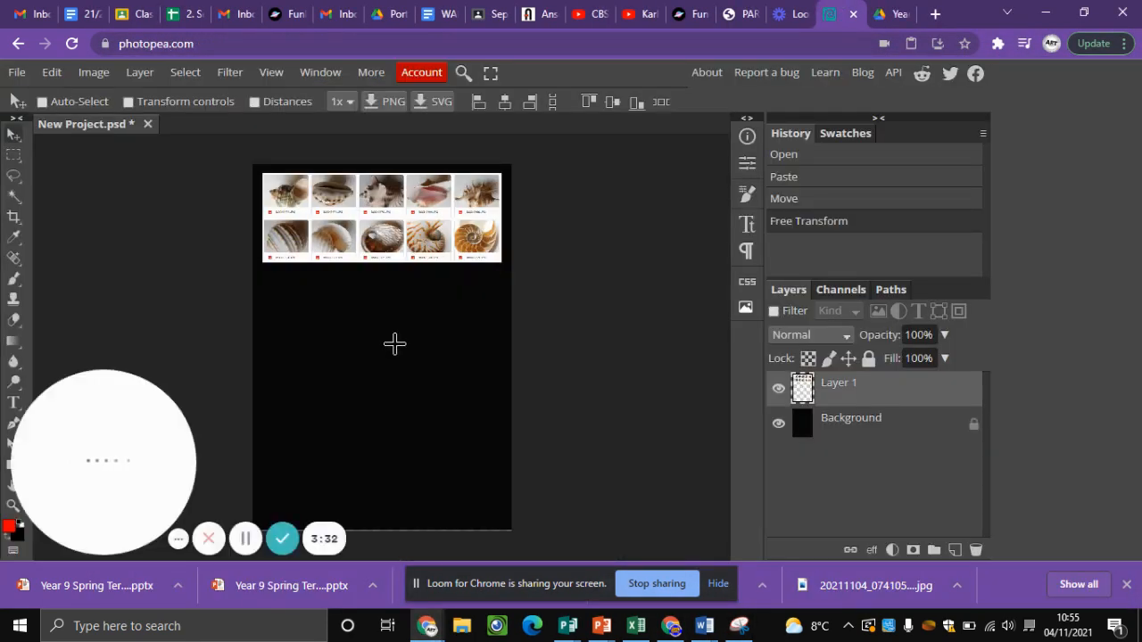
key(ctrl+v)
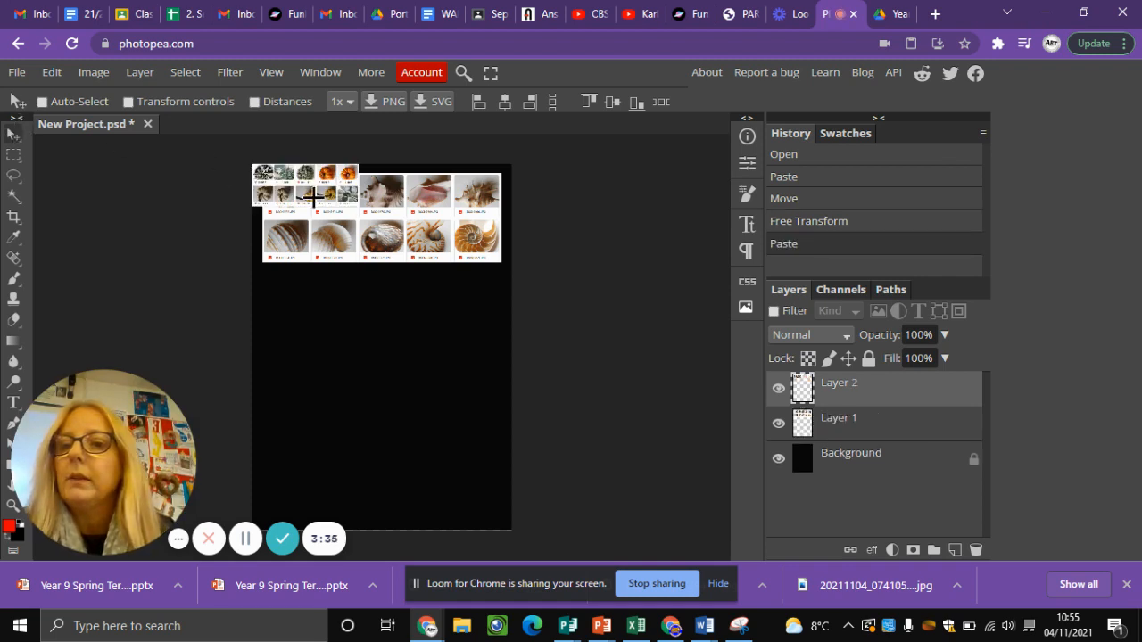
drag(286, 182, 296, 279)
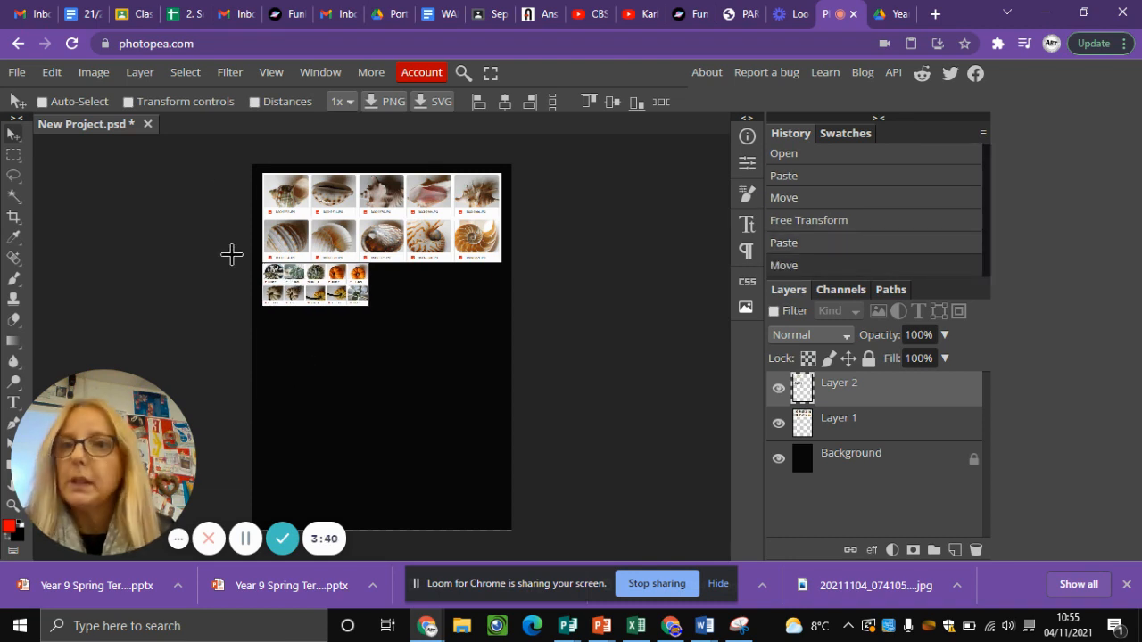
Scale the succulent and pumpkin layer to about 226% so it matches the shell rows' width, apply it, and nudge it up against them.
click(52, 73)
drag(80, 401, 708, 406)
mouse_move(84, 484)
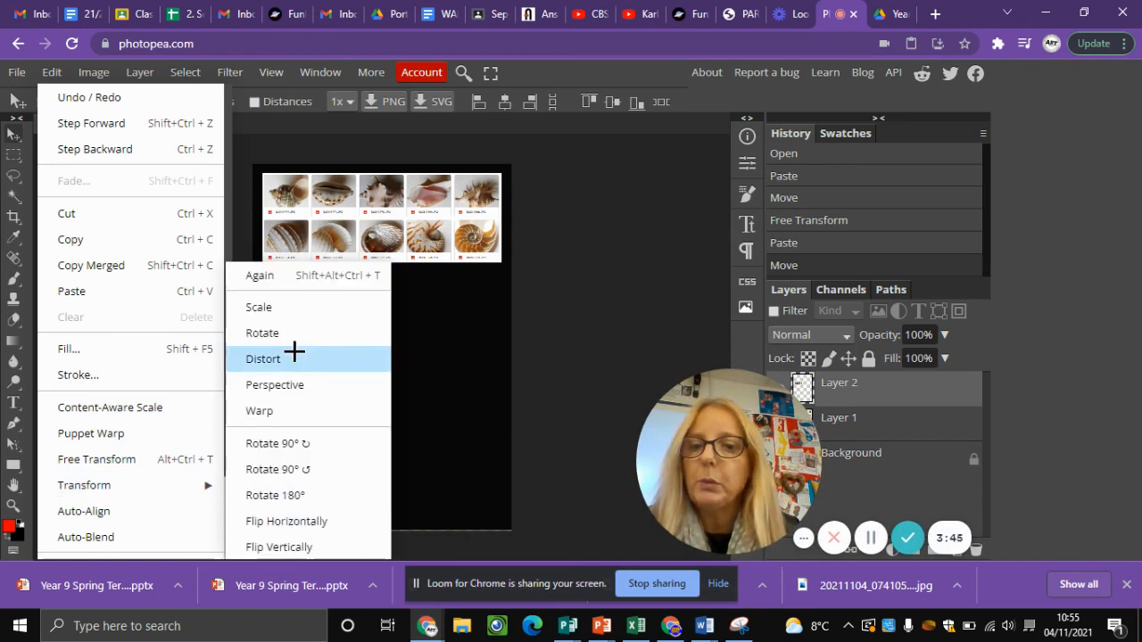
click(265, 309)
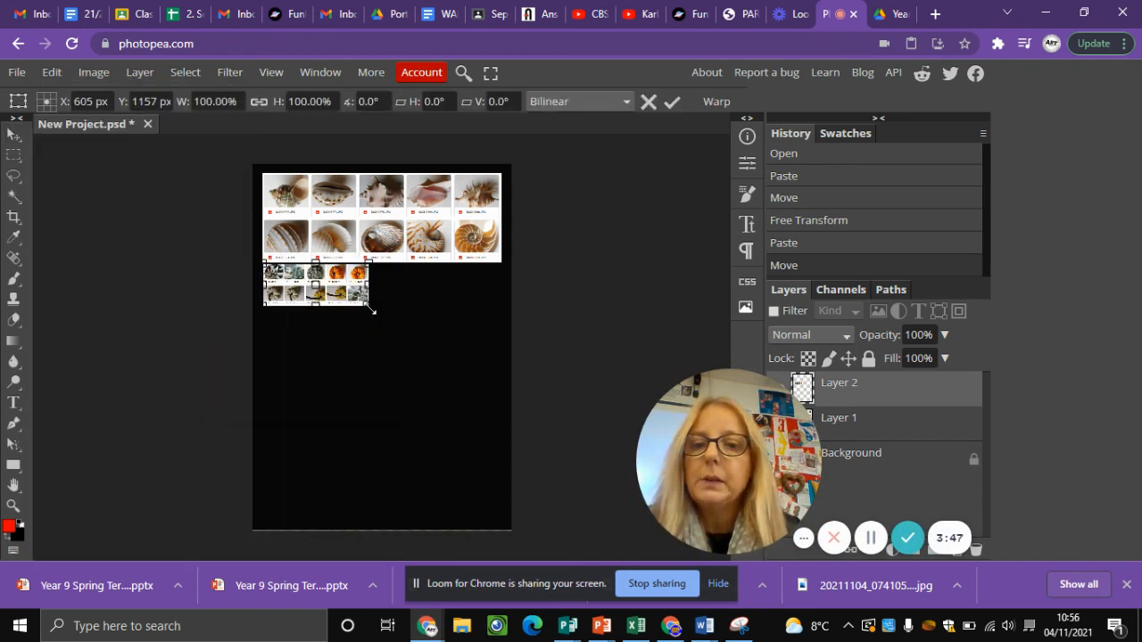
drag(372, 312, 504, 359)
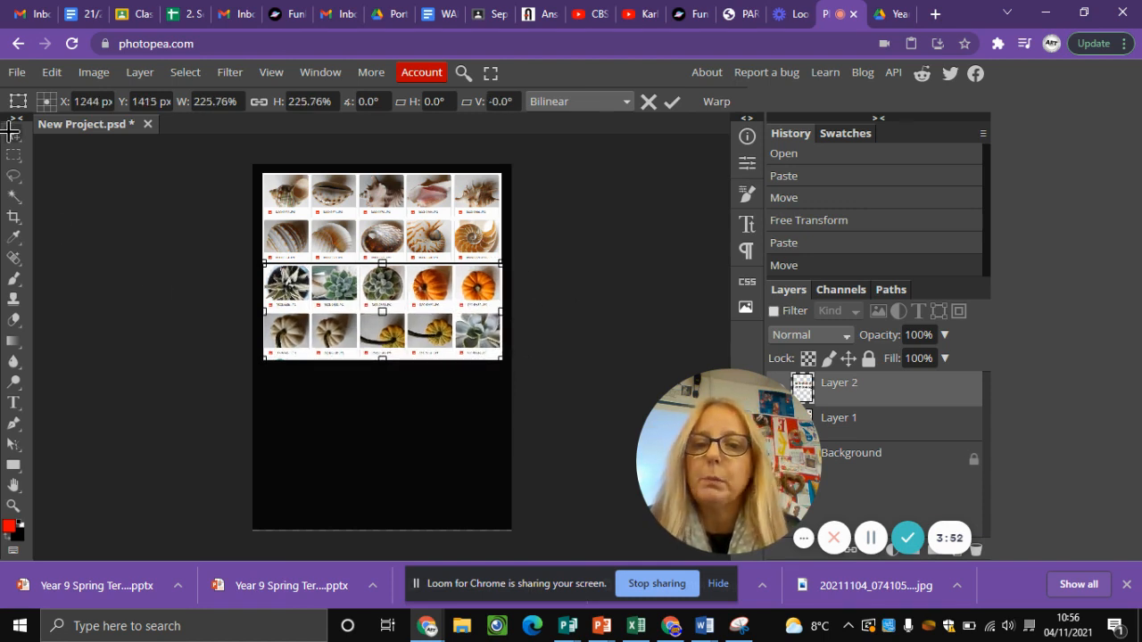
key(Return)
drag(313, 292, 311, 290)
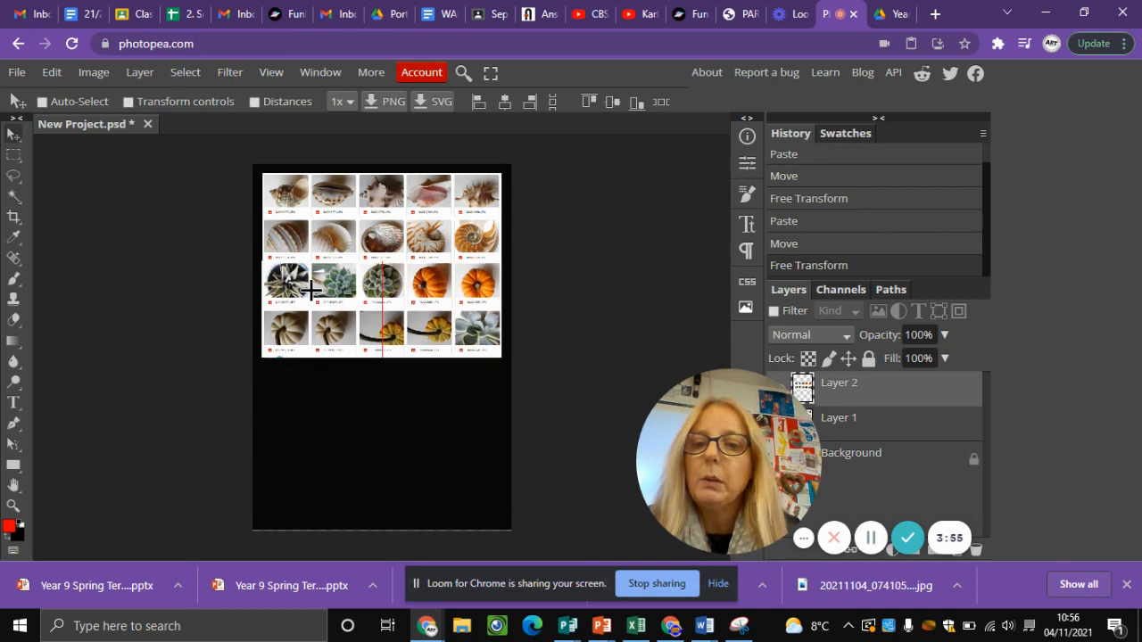
Return to the Drive folder and take a new snip of the two photo rows DSCN9646 to DSCN9633.
drag(729, 480, 98, 480)
click(877, 14)
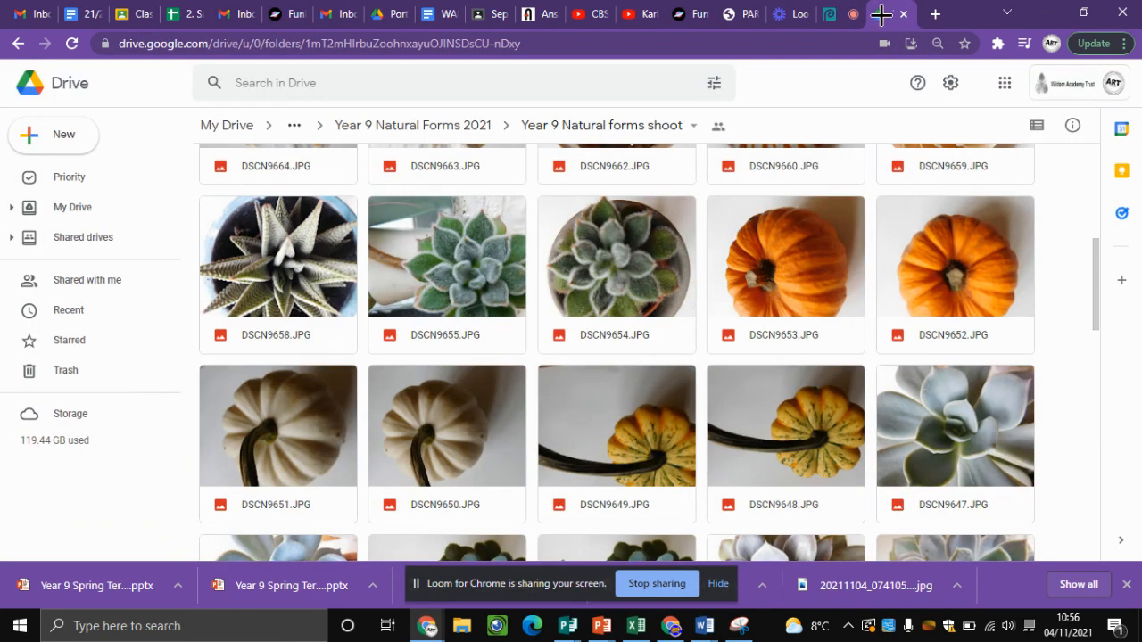
scroll(676, 309, down, 4)
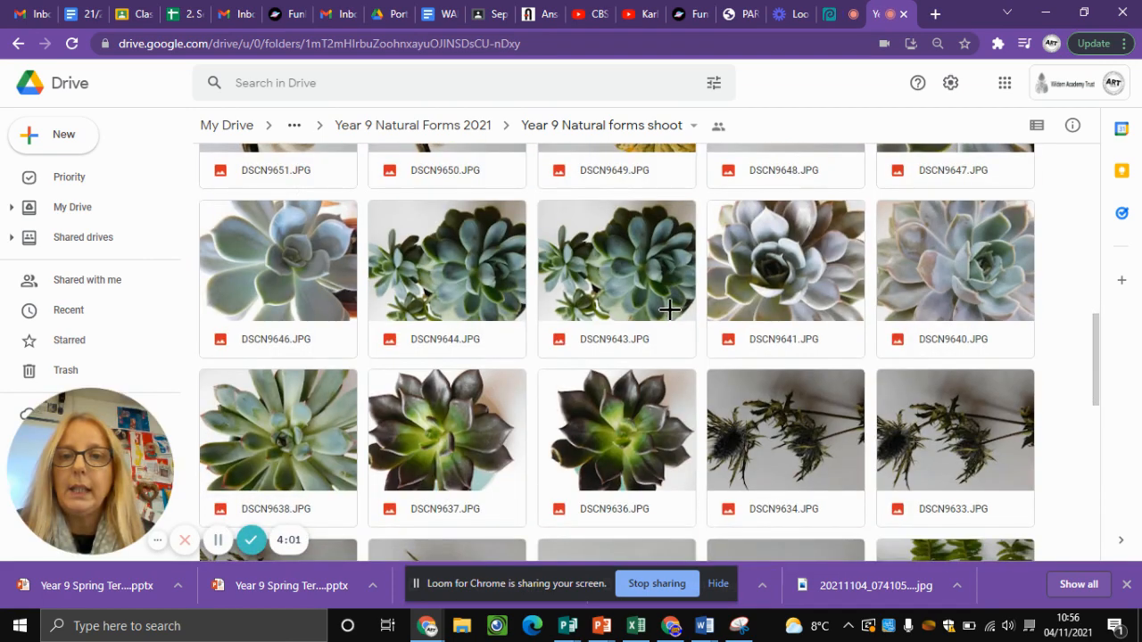
scroll(669, 310, up, 1)
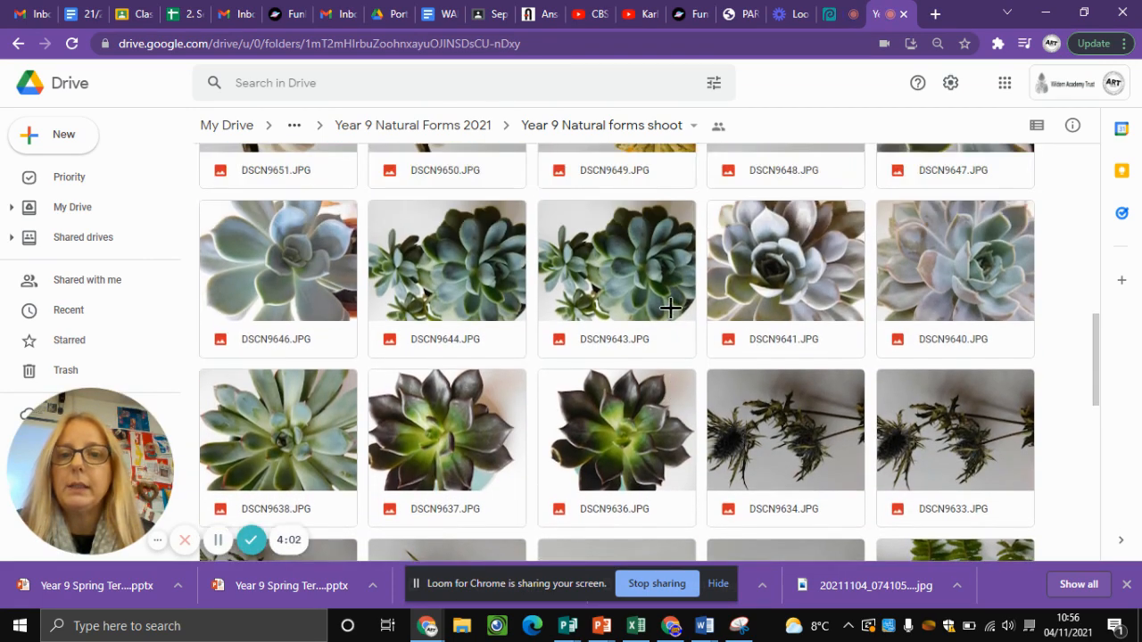
click(190, 627)
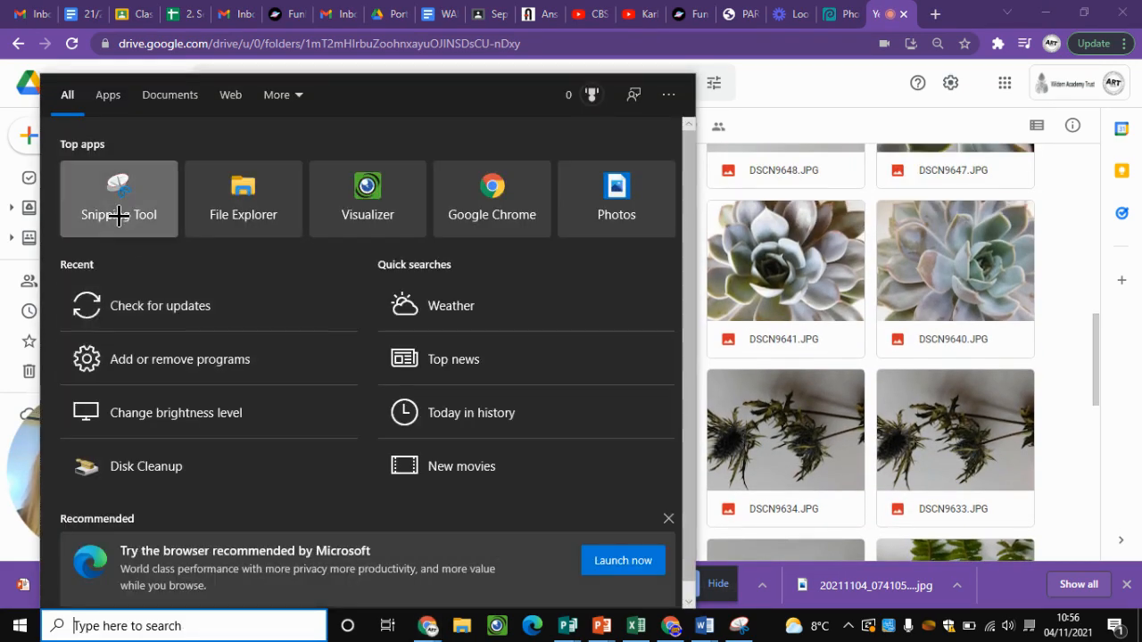
click(123, 208)
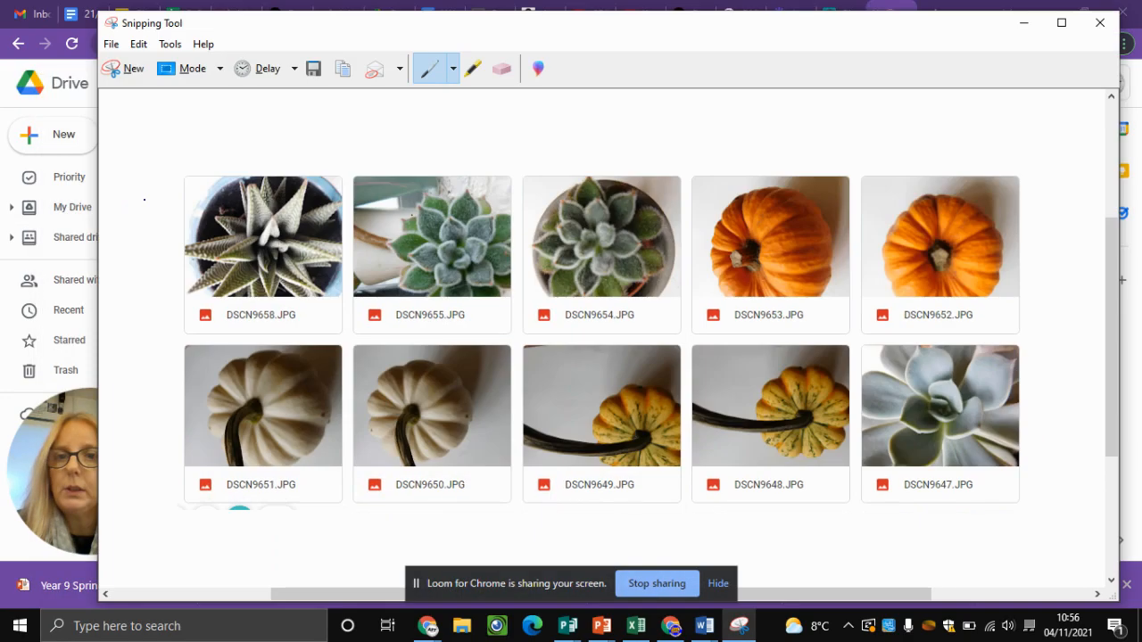
click(120, 69)
drag(191, 196, 1039, 524)
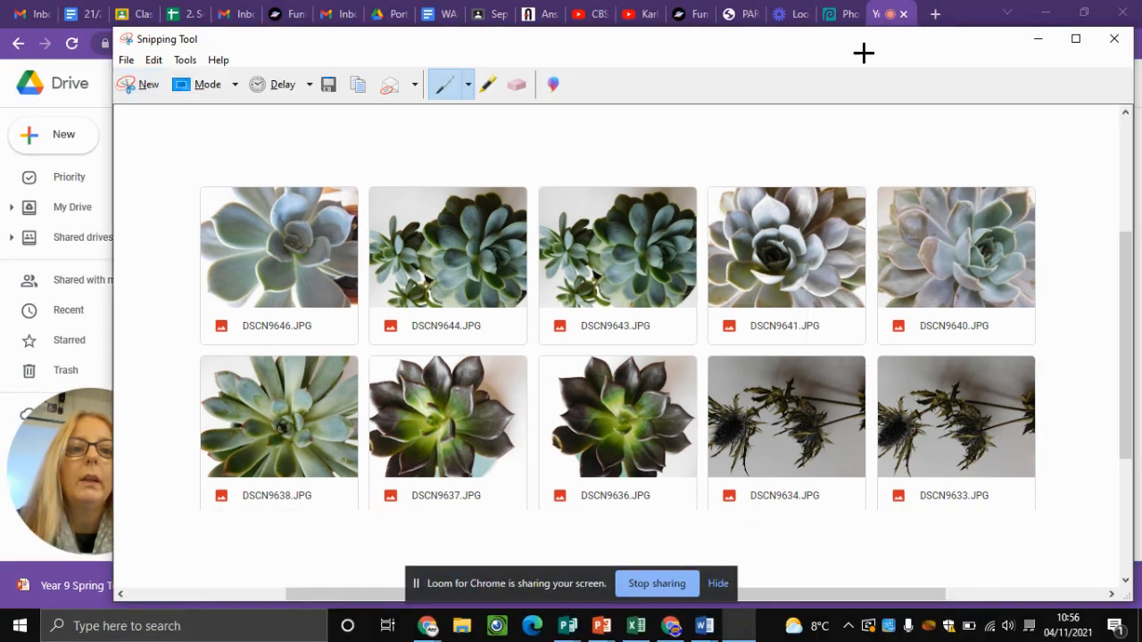
Switch to Photopea, paste the snip of DSCN9646 to DSCN9633, and move it directly below the pumpkin rows at the left edge.
click(843, 14)
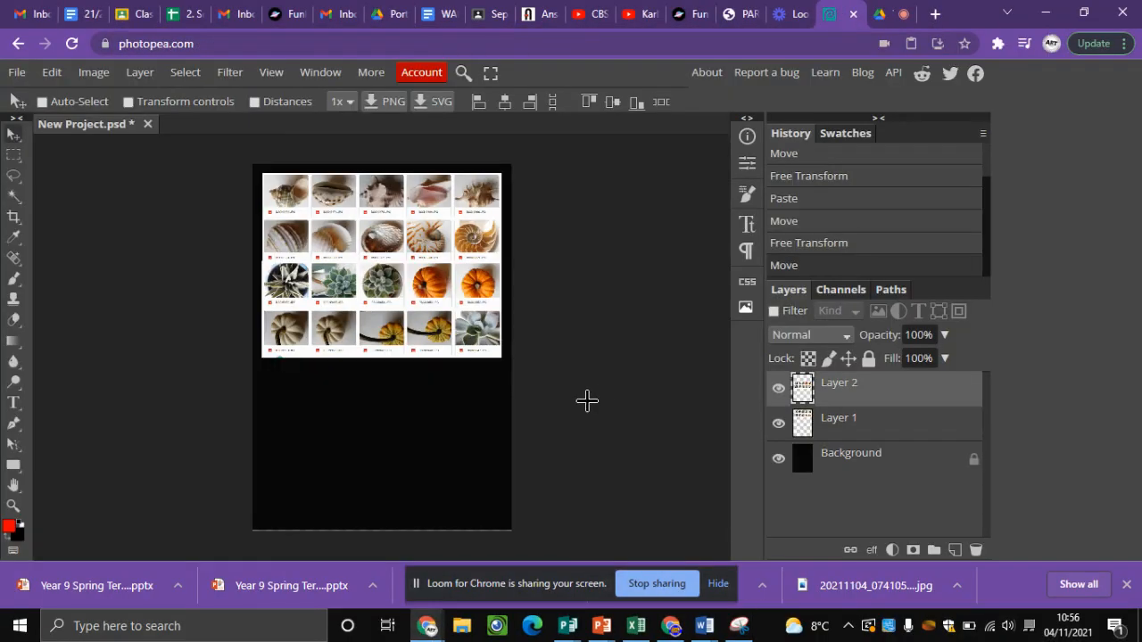
key(ctrl+v)
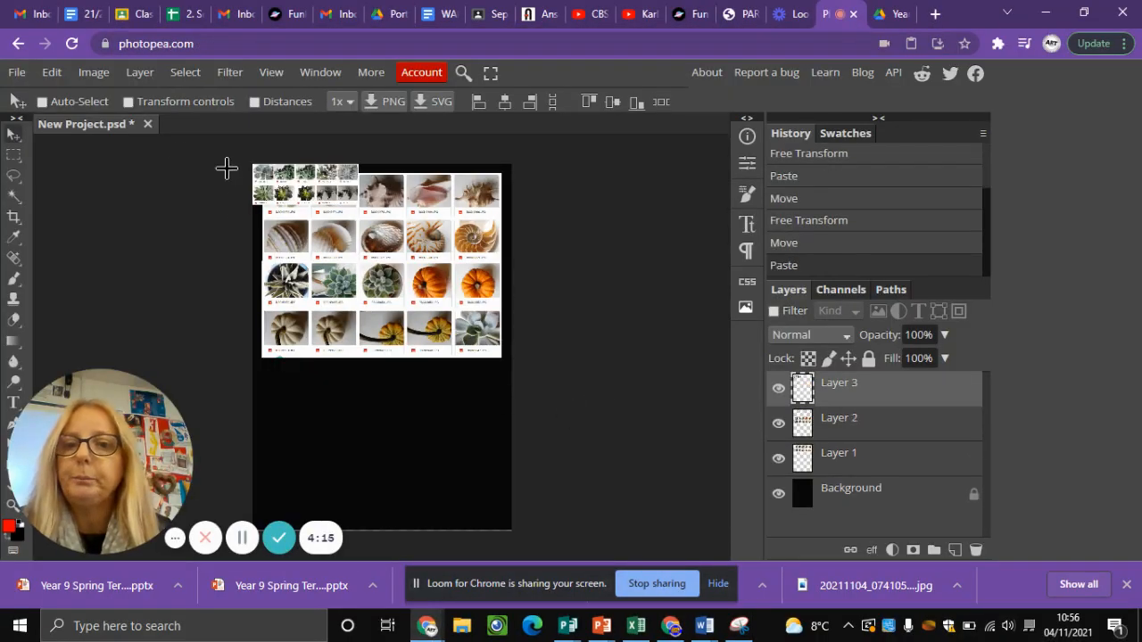
drag(293, 198, 302, 389)
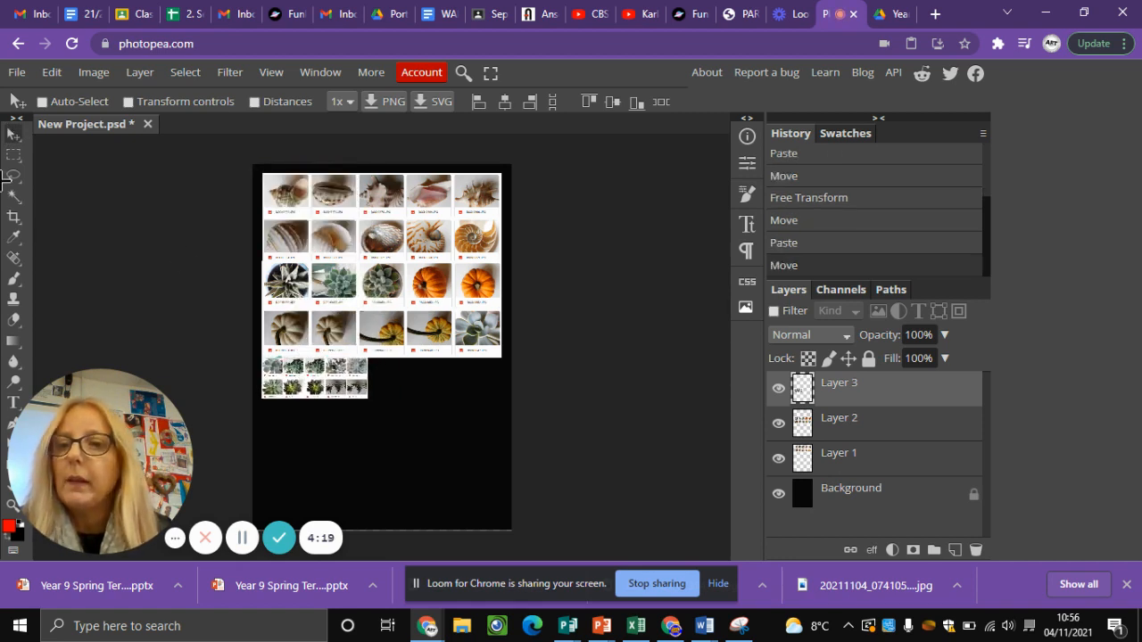
Scale the newly pasted succulent and thistle layer to about 223% width and 217% height, and apply the transform.
click(52, 73)
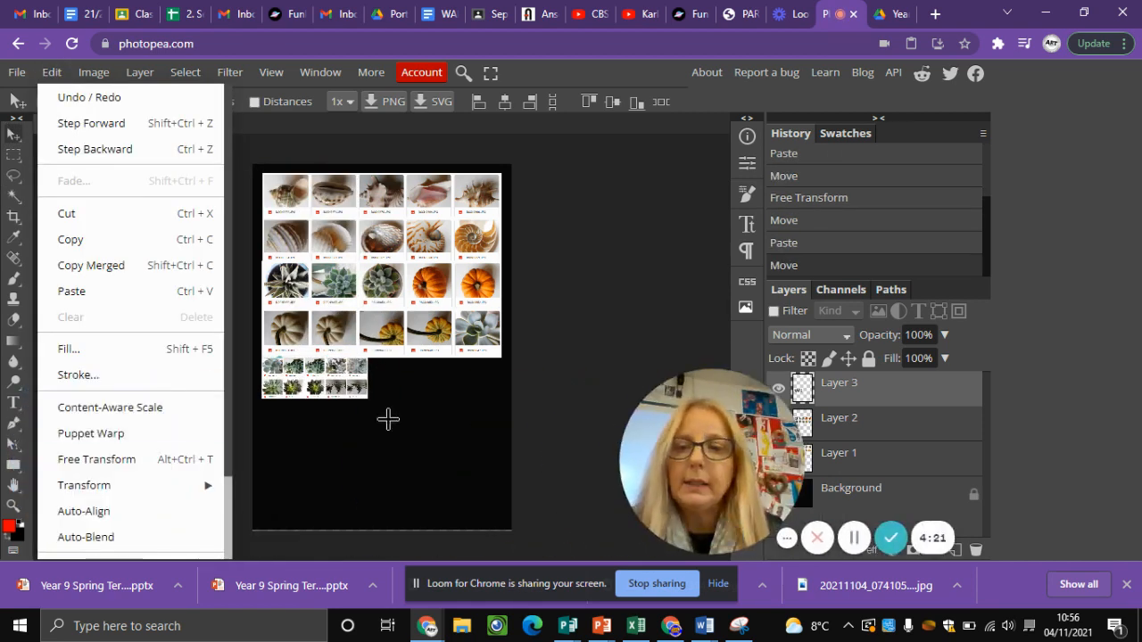
mouse_move(85, 484)
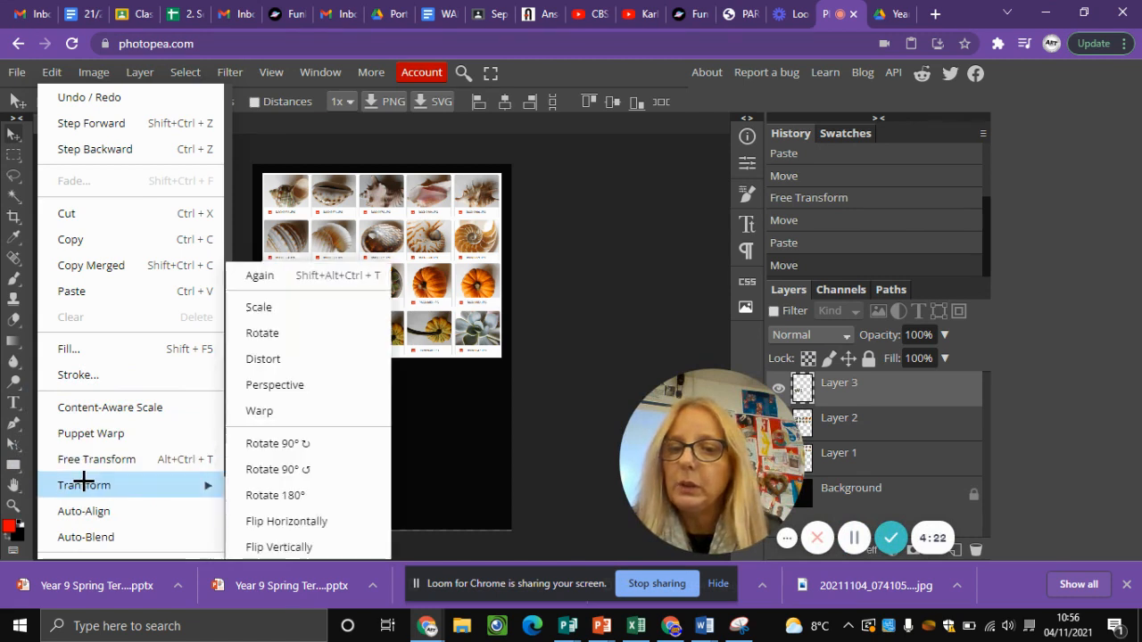
click(288, 308)
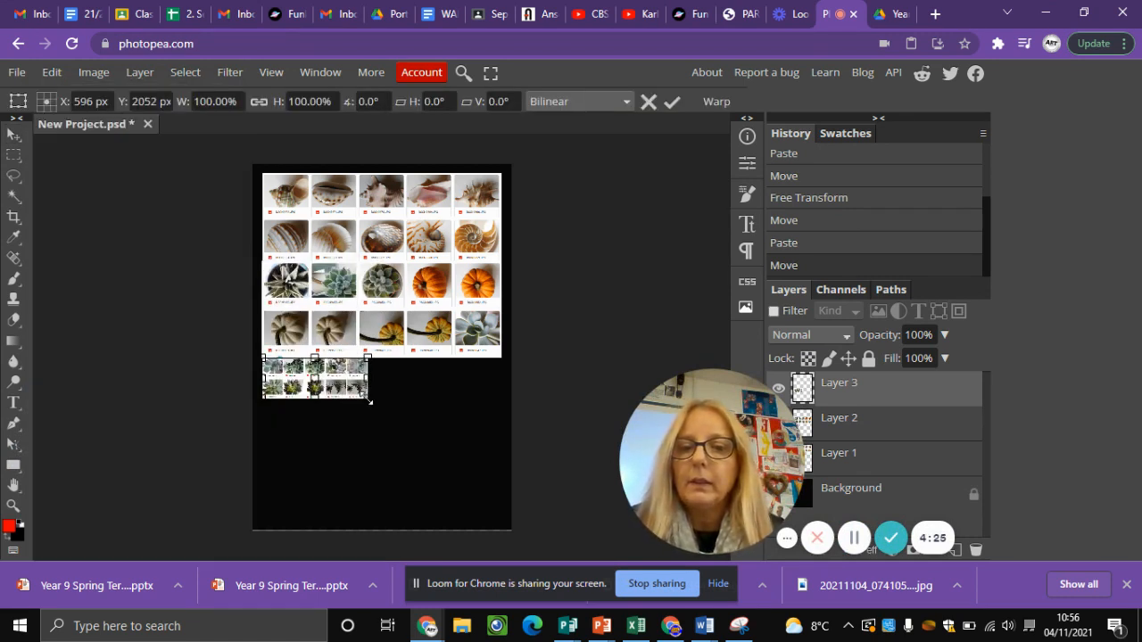
drag(400, 409, 497, 445)
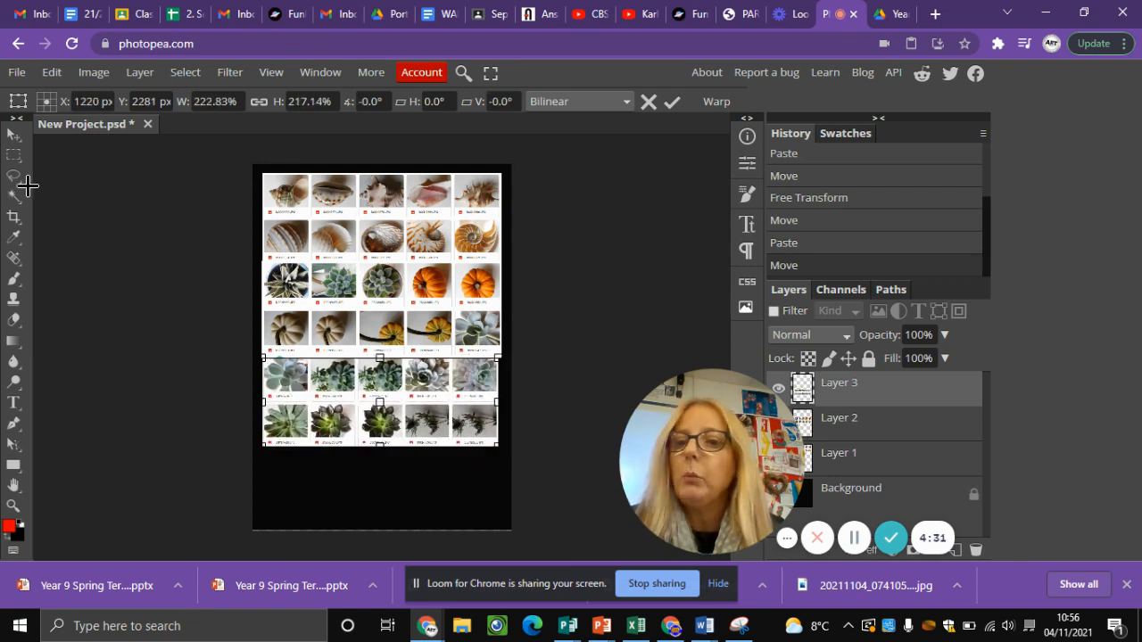
key(Return)
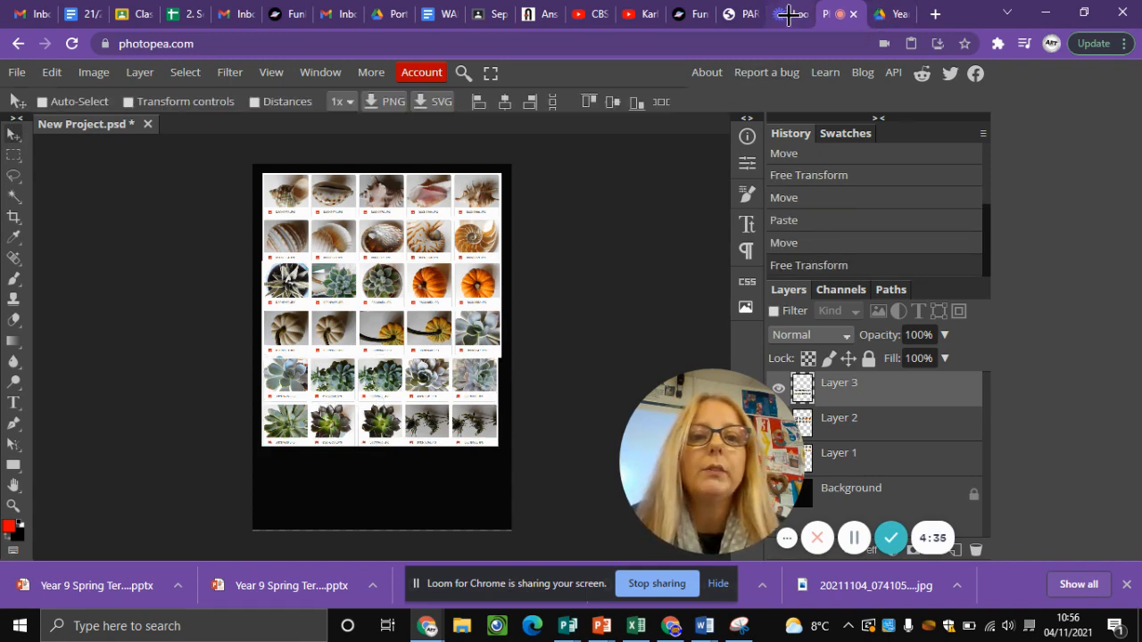
Return to the Drive folder and snip the single row of thistle and fern photos, DSCN9632 to DSCN9626.
click(892, 14)
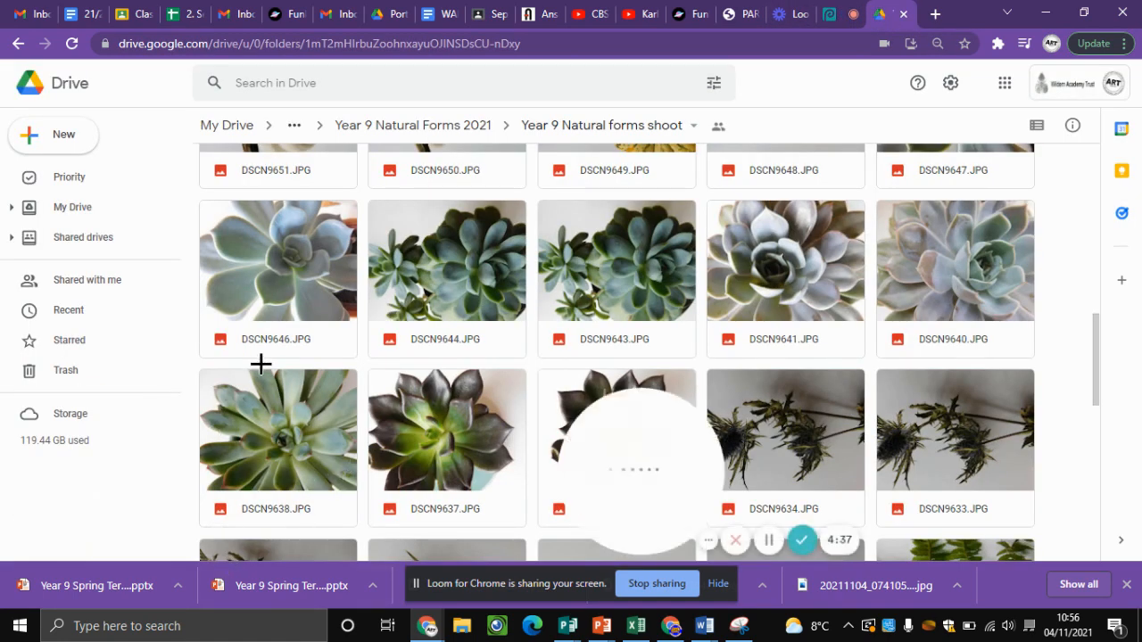
drag(572, 446, 27, 424)
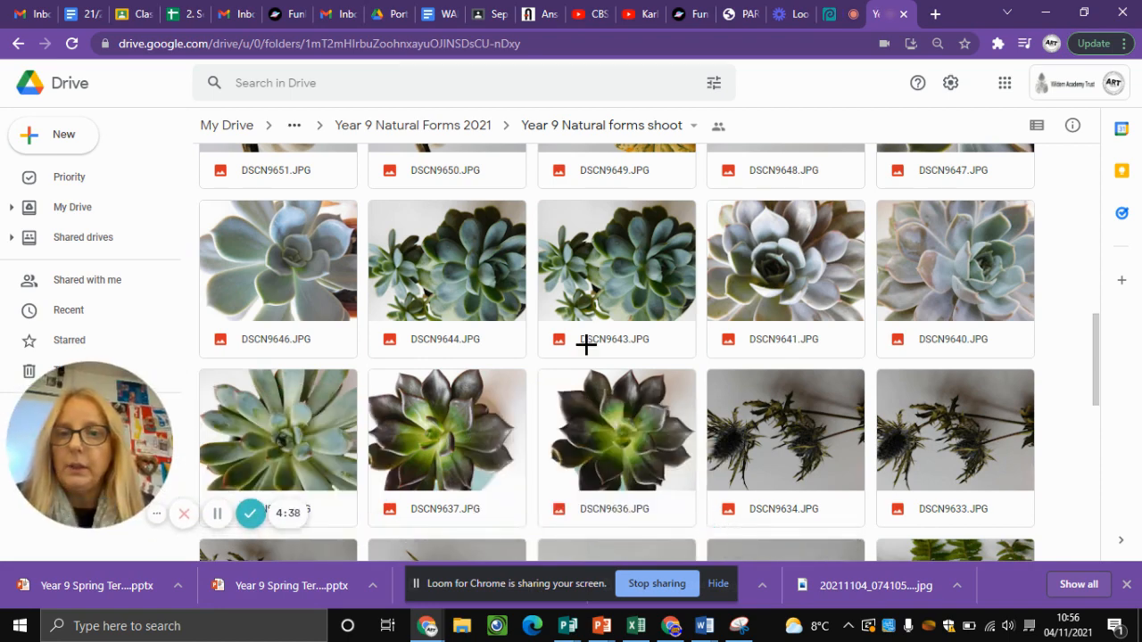
scroll(583, 348, down, 1)
scroll(583, 348, down, 3)
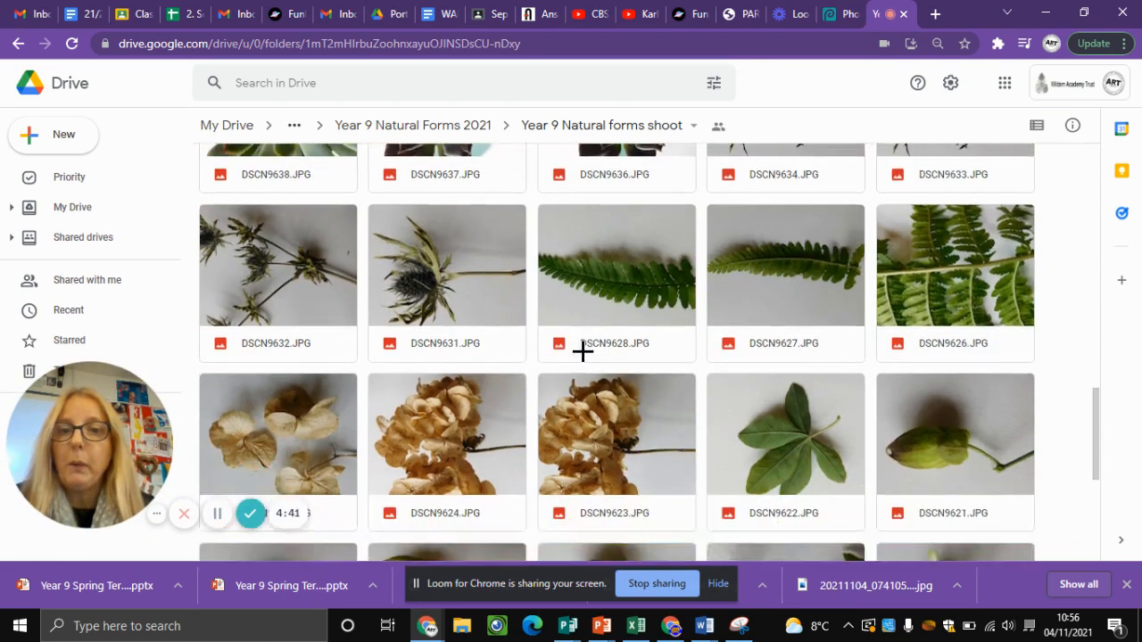
click(180, 624)
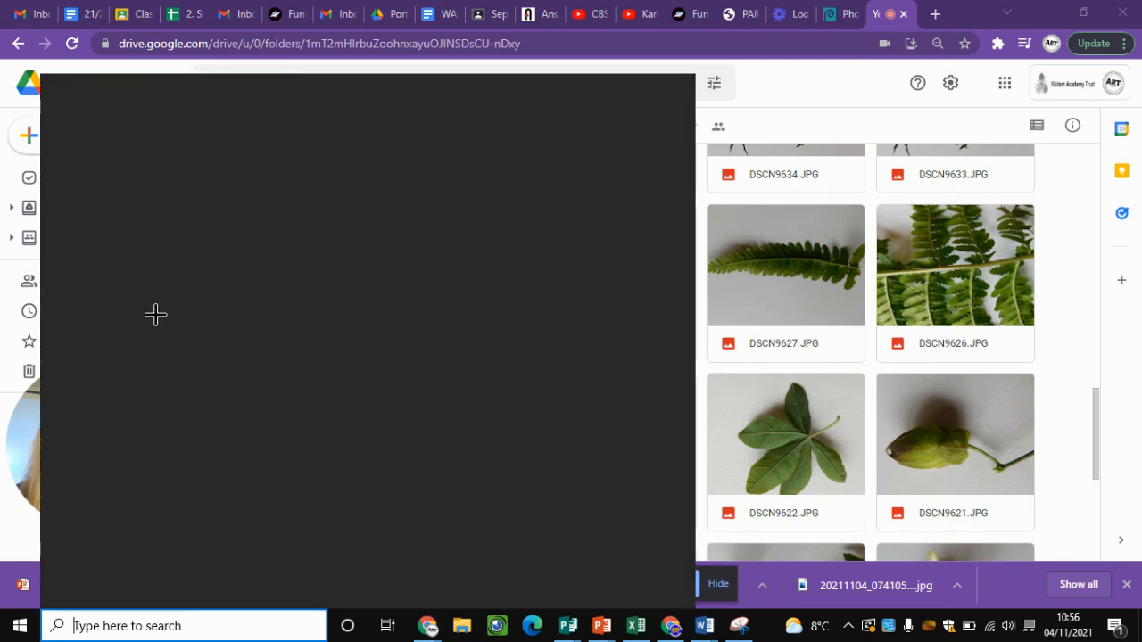
click(109, 200)
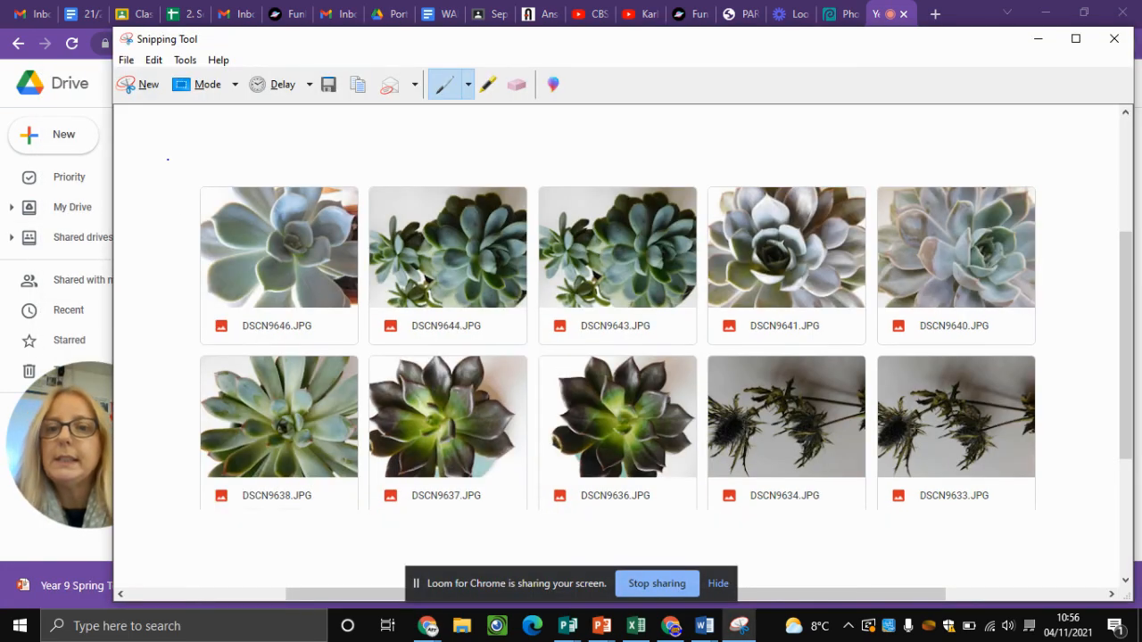
click(144, 83)
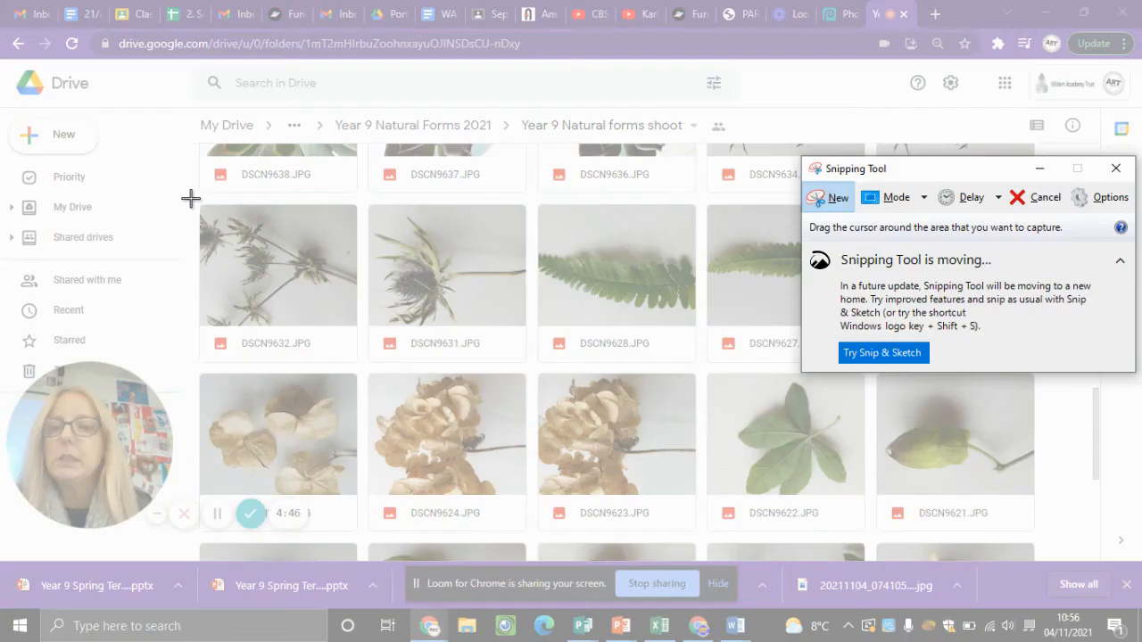
drag(190, 198, 1041, 368)
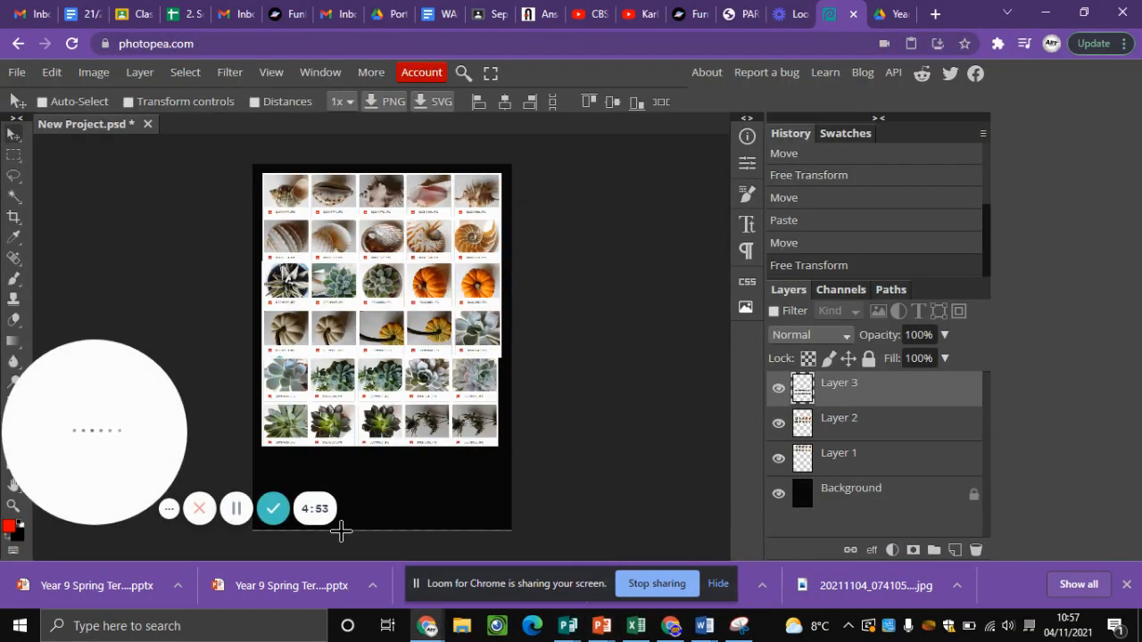
Paste the thistle and fern row into the Photopea page and move it directly below the last photo row at the left edge.
key(ctrl+v)
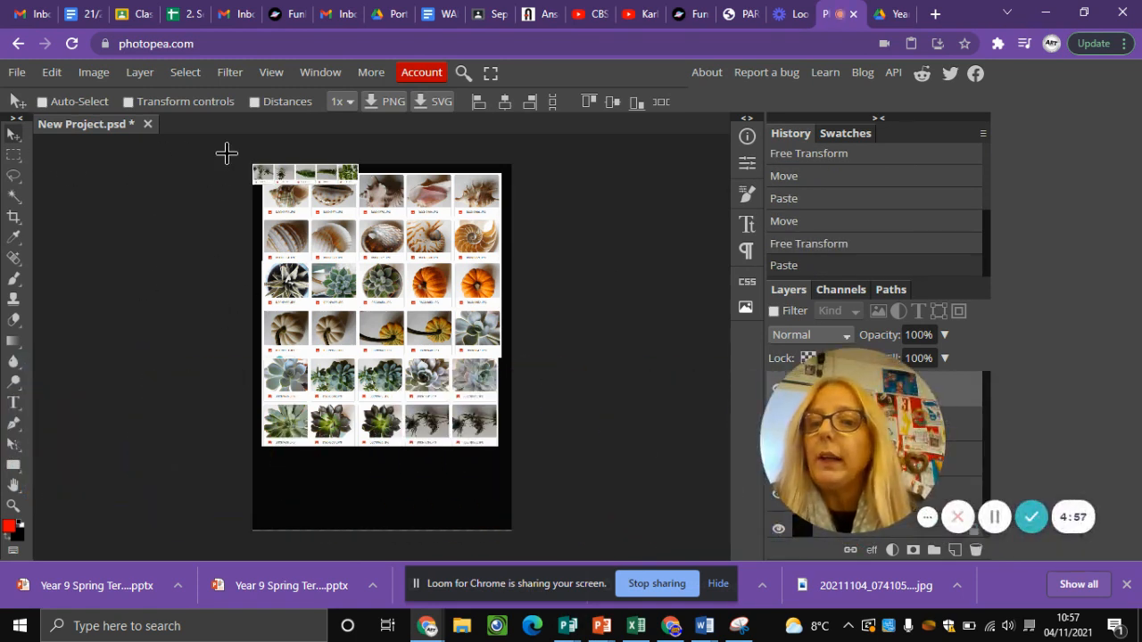
drag(274, 173, 280, 451)
Scale the thistle and fern row to about 224% width and 237% height, and apply the transform.
click(52, 72)
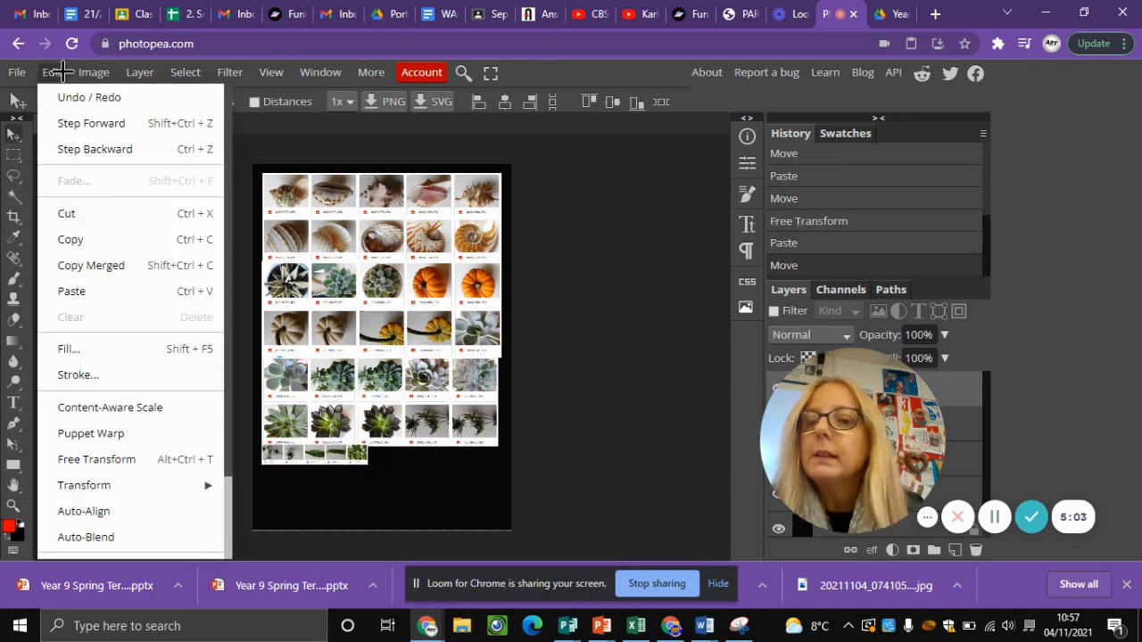
mouse_move(207, 493)
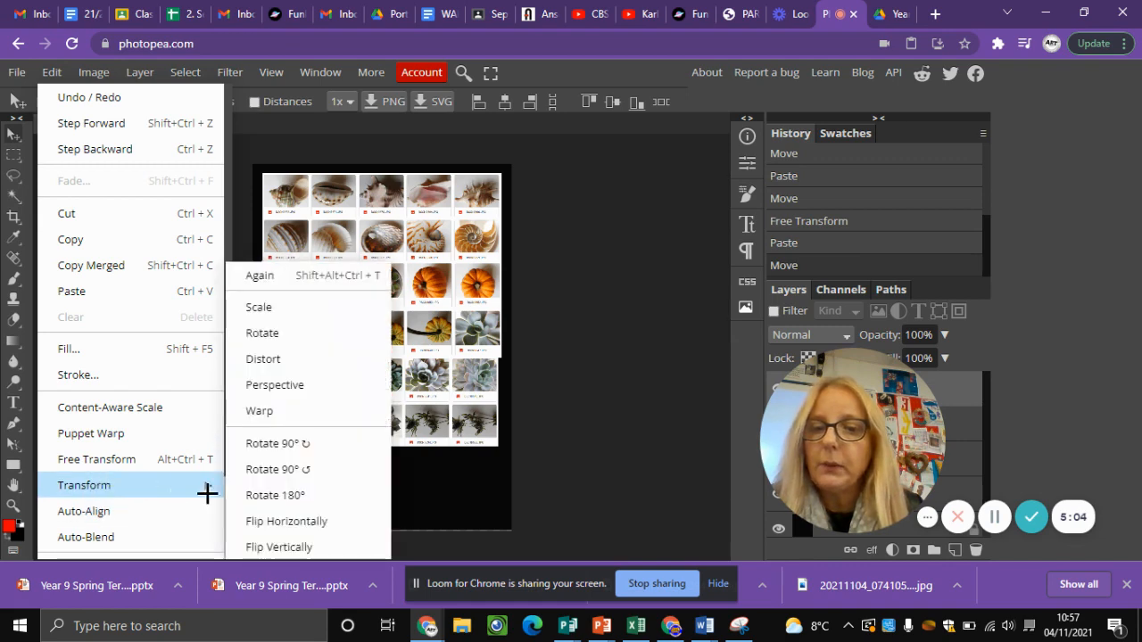
click(277, 306)
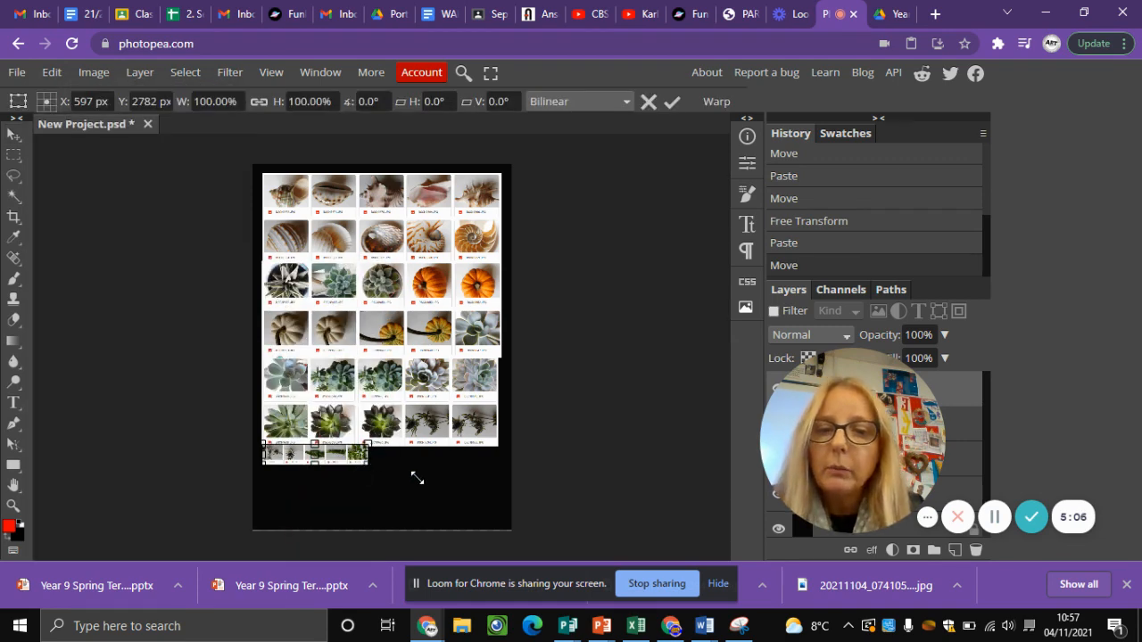
drag(417, 478, 499, 494)
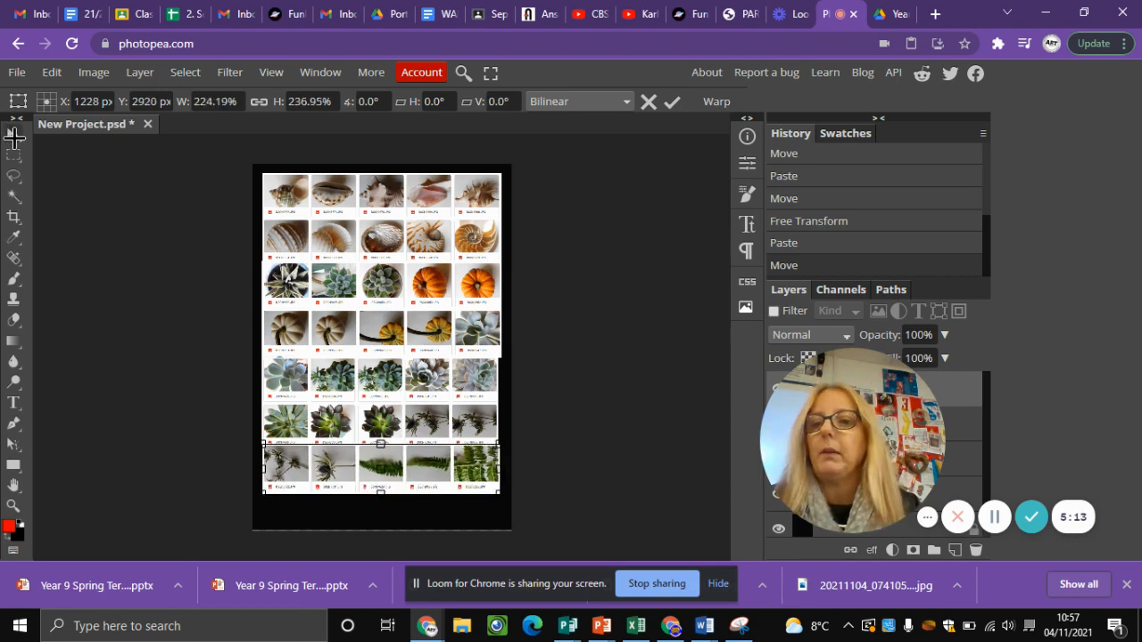
key(Return)
Flatten the image so all the contact sheet layers merge into a single background layer.
drag(776, 429, 70, 449)
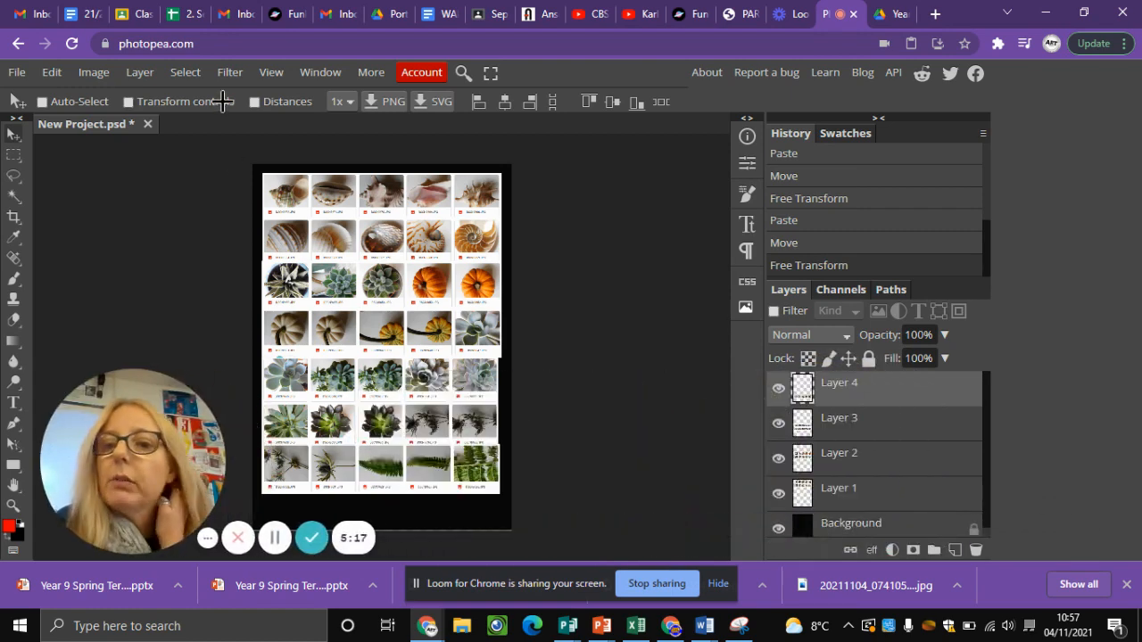
click(139, 72)
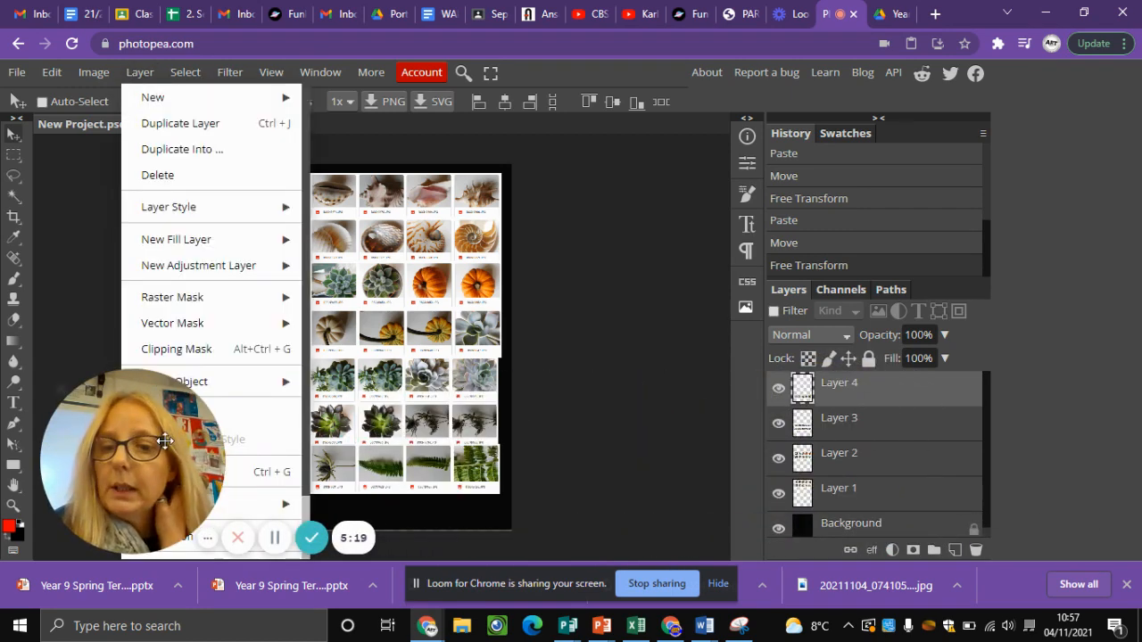
scroll(168, 492, down, 1)
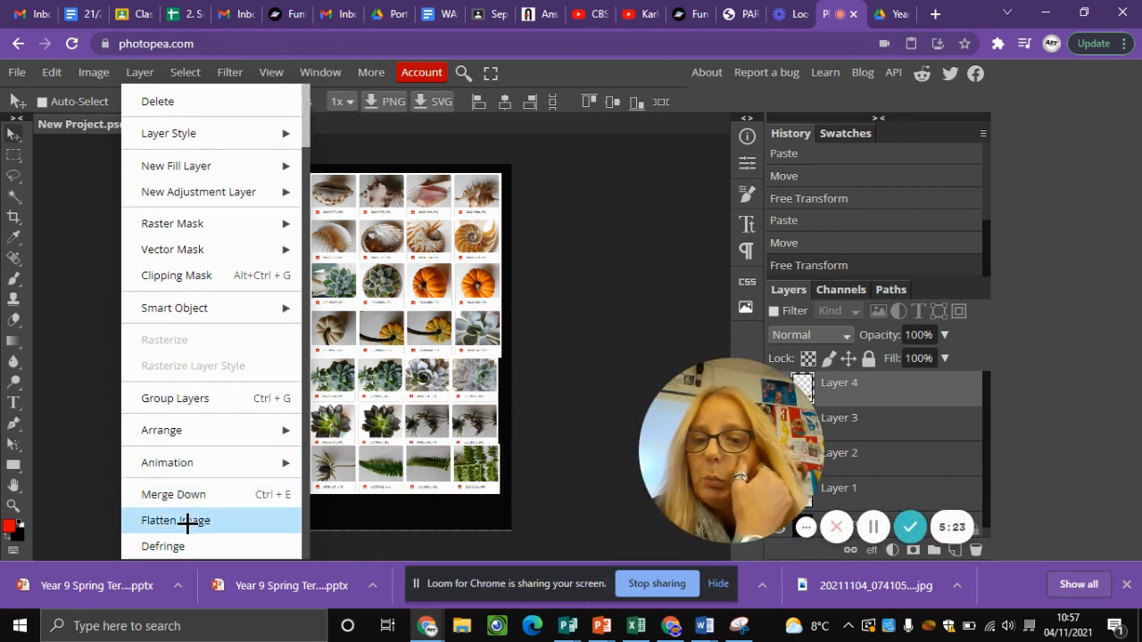
click(187, 520)
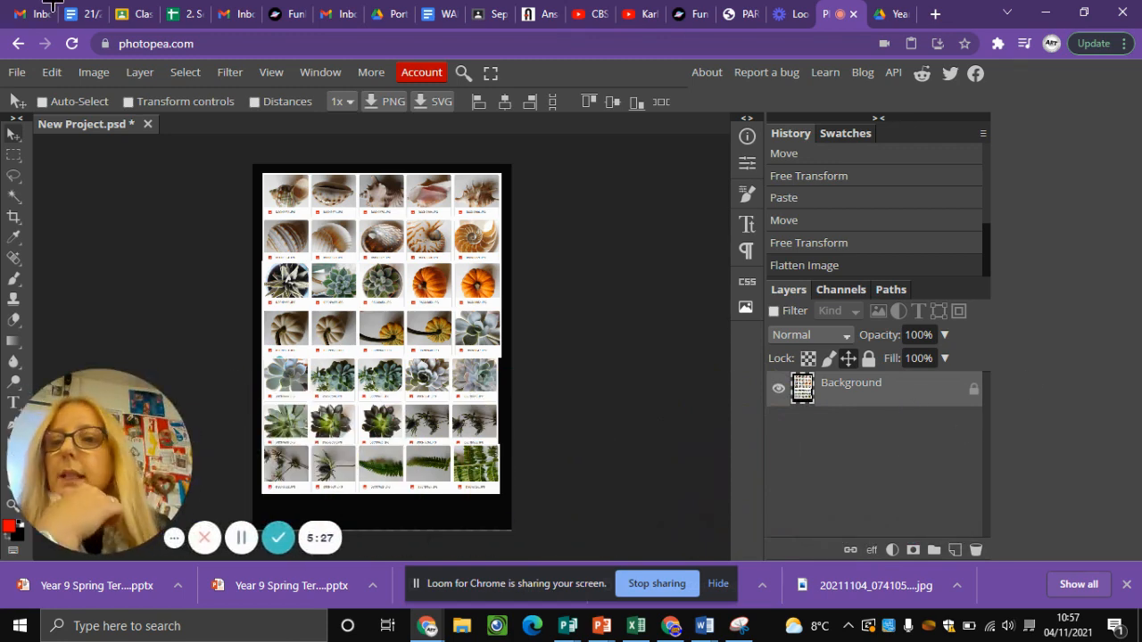
Export the colour contact sheet as a 2480 × 3508 px JPG at 70% quality, and view the downloaded file.
click(24, 71)
drag(99, 447, 685, 453)
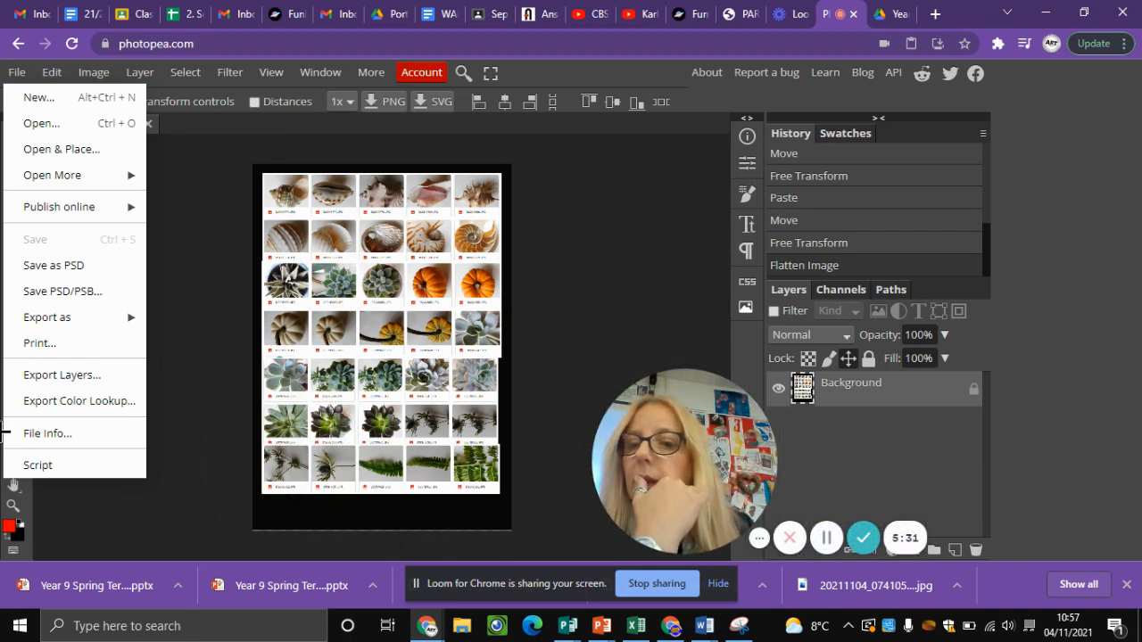
mouse_move(81, 324)
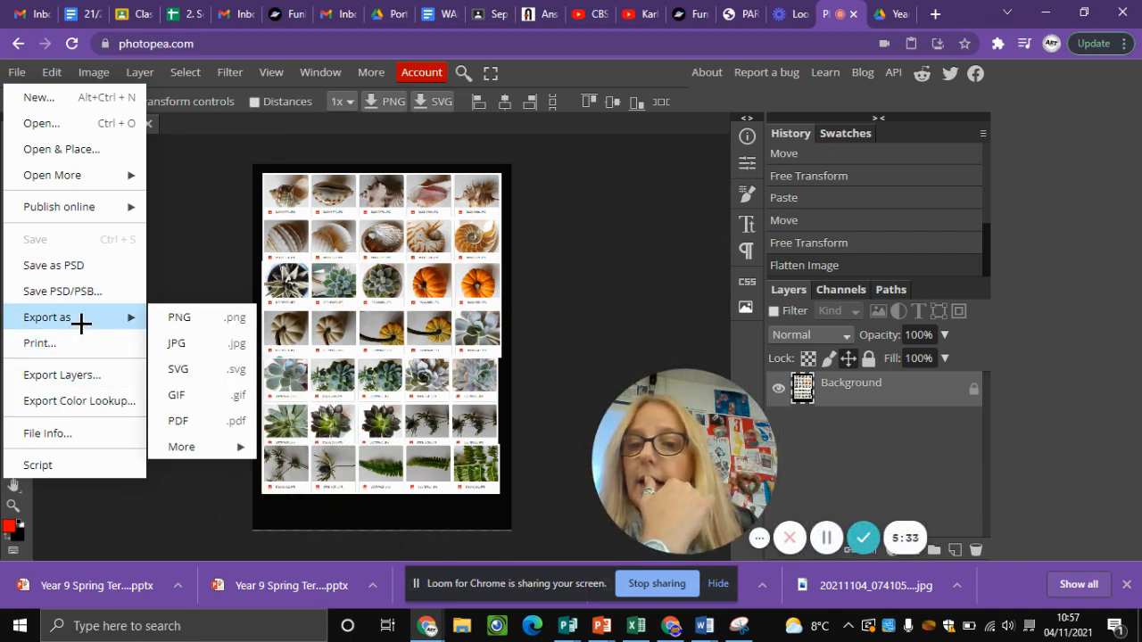
click(179, 345)
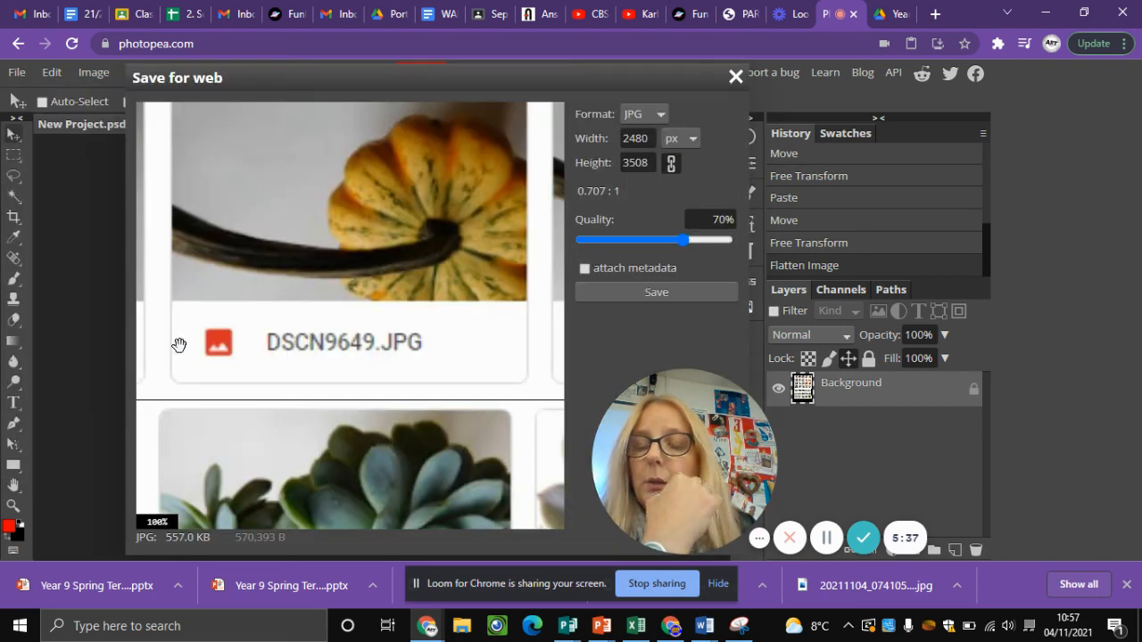
click(631, 291)
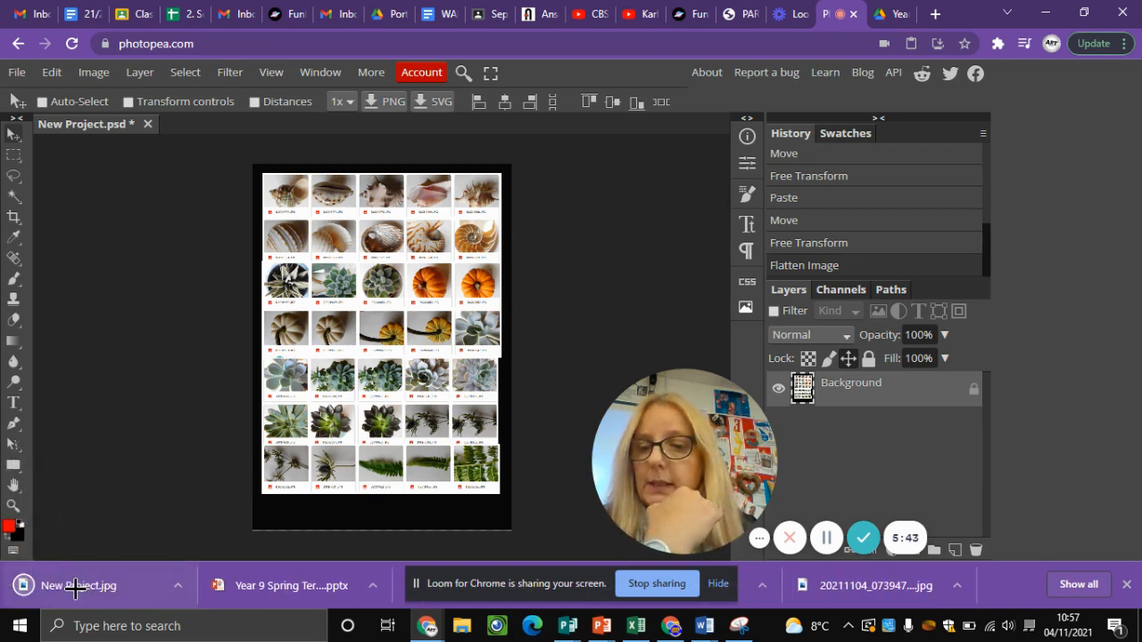
click(75, 588)
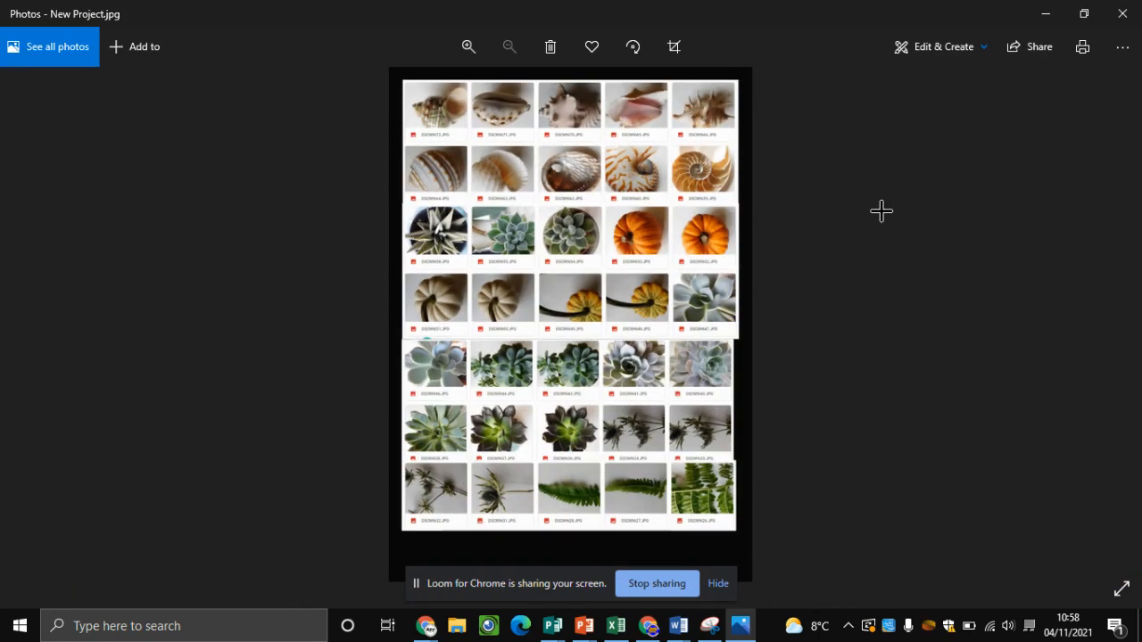
click(1125, 13)
Turn the contact sheet almost black and white with a Hue/Saturation adjustment, setting the saturation to -94.
click(93, 72)
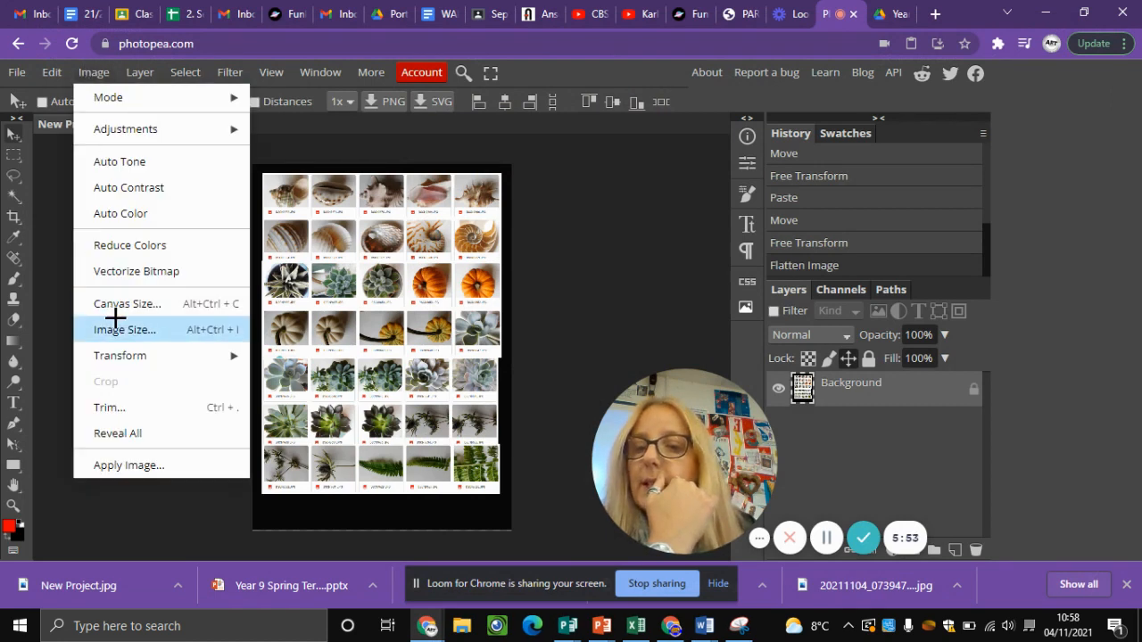
mouse_move(139, 362)
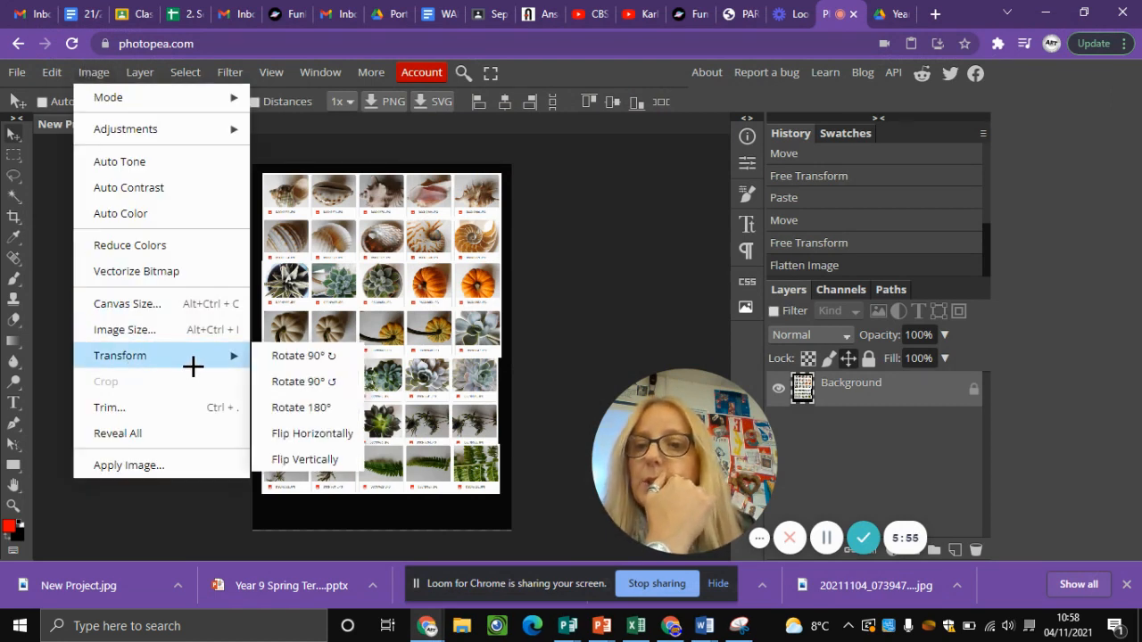
mouse_move(208, 134)
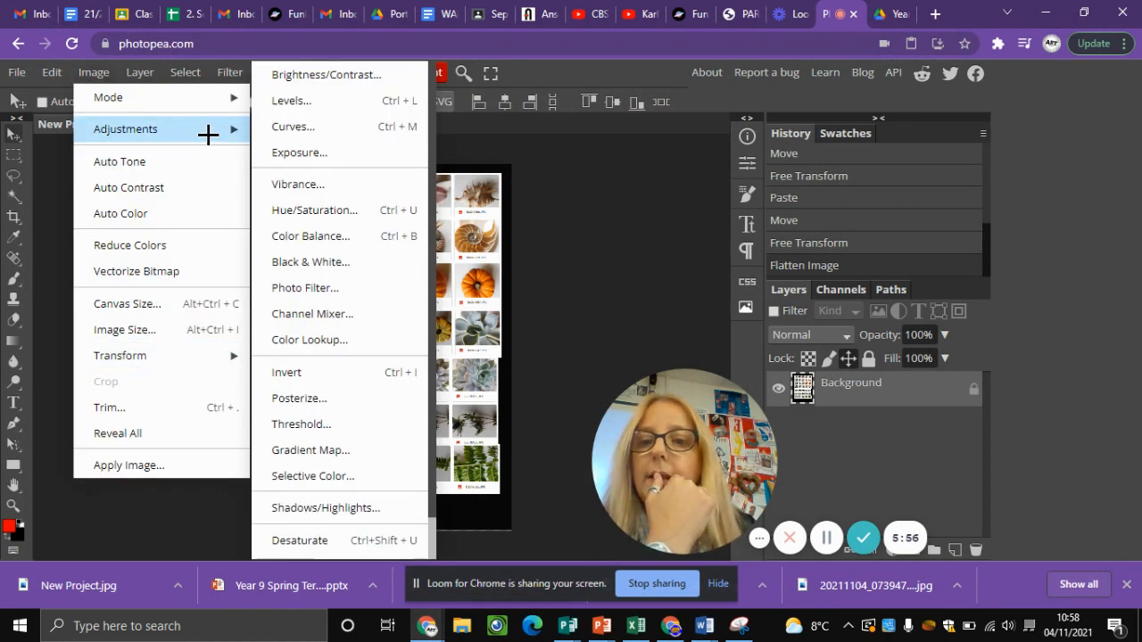
click(323, 211)
drag(362, 193, 809, 107)
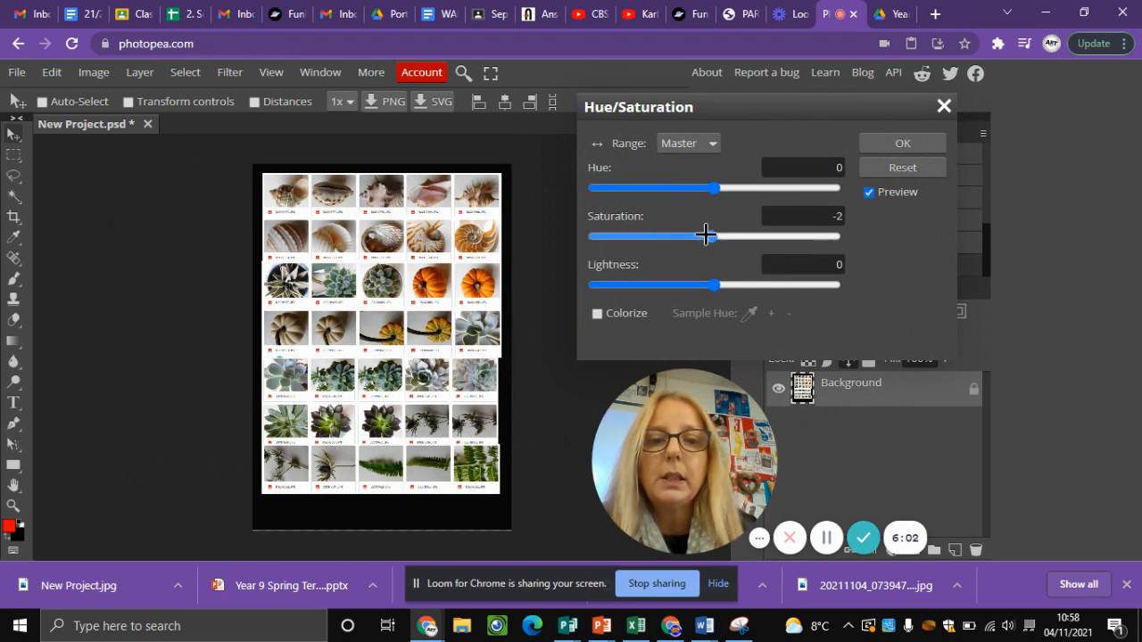
drag(602, 236, 595, 236)
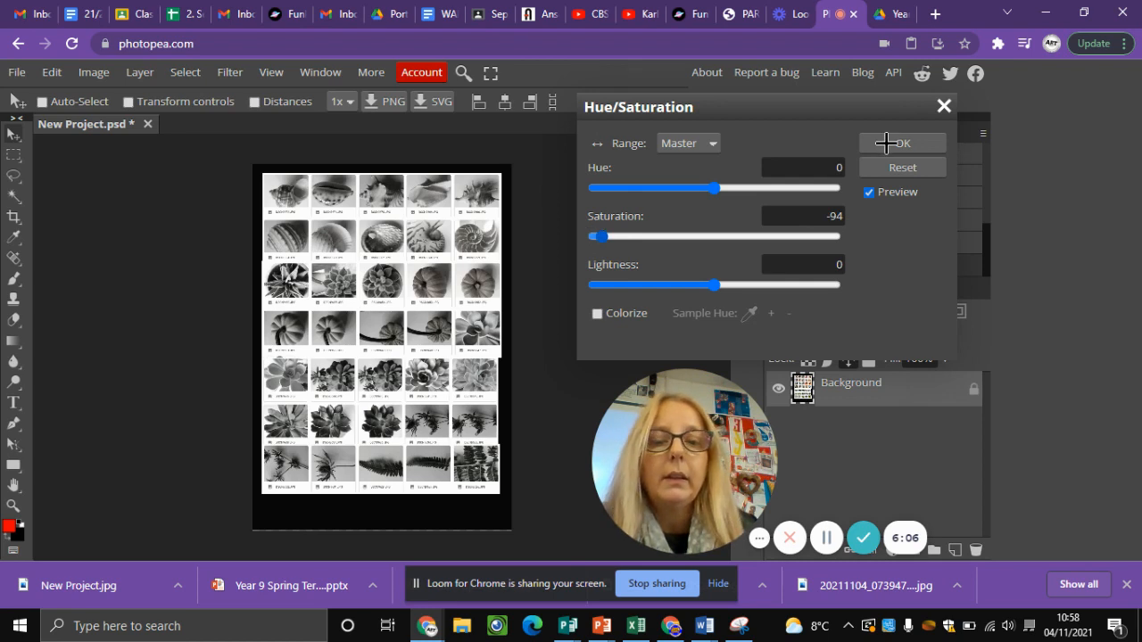
click(886, 143)
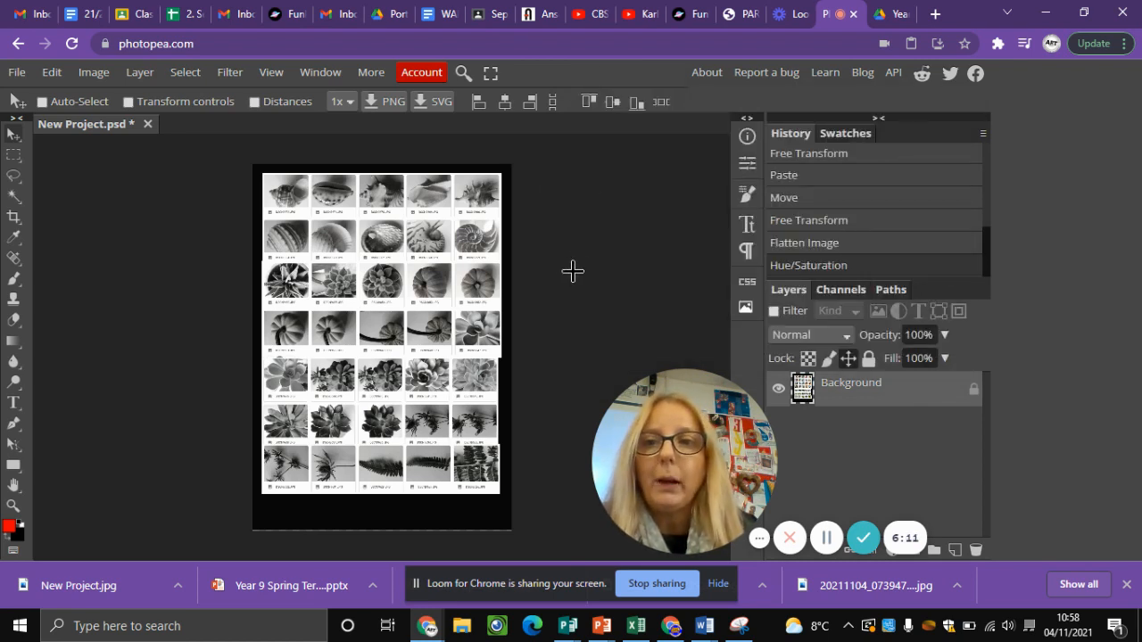
Save the black-and-white contact sheet as a PSD named "Contact sheet 2" in the Downloads folder.
click(34, 76)
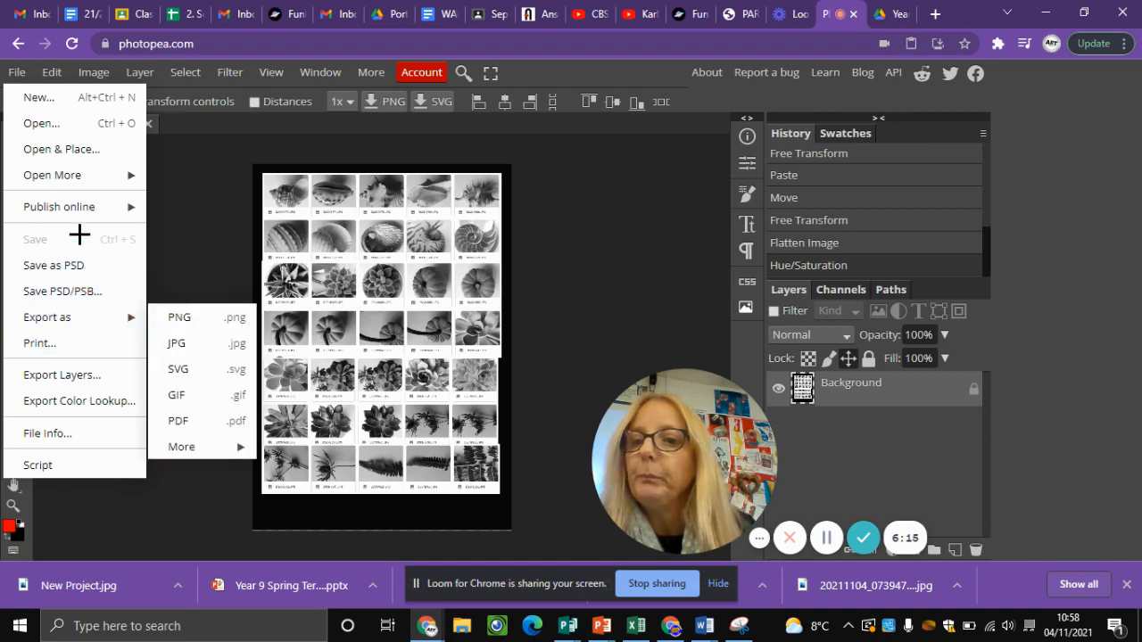
click(48, 266)
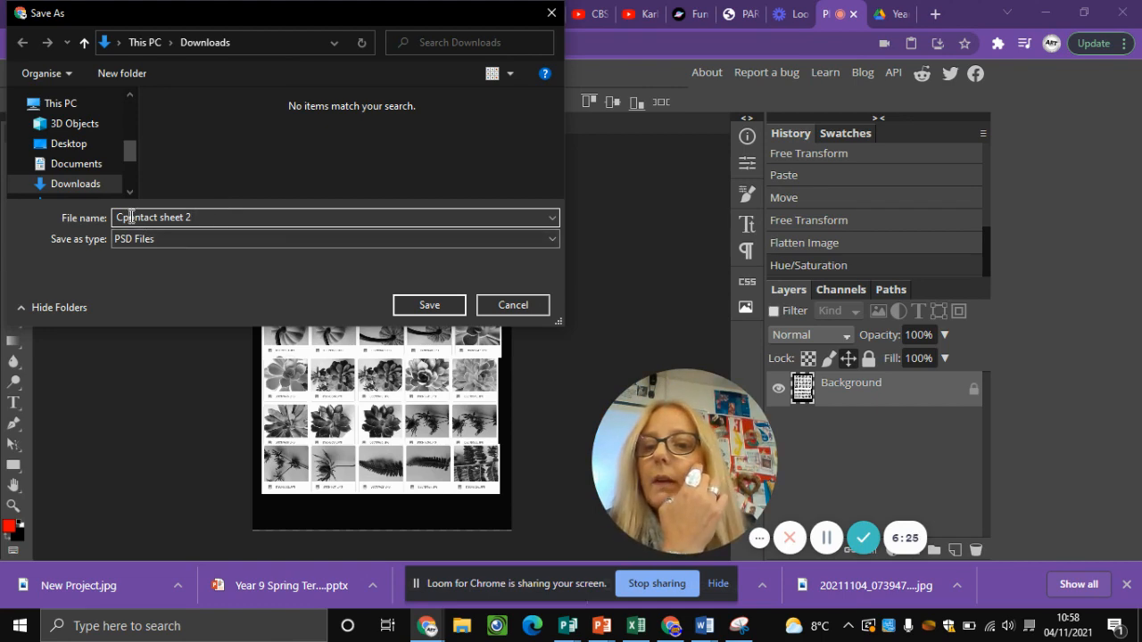
click(423, 305)
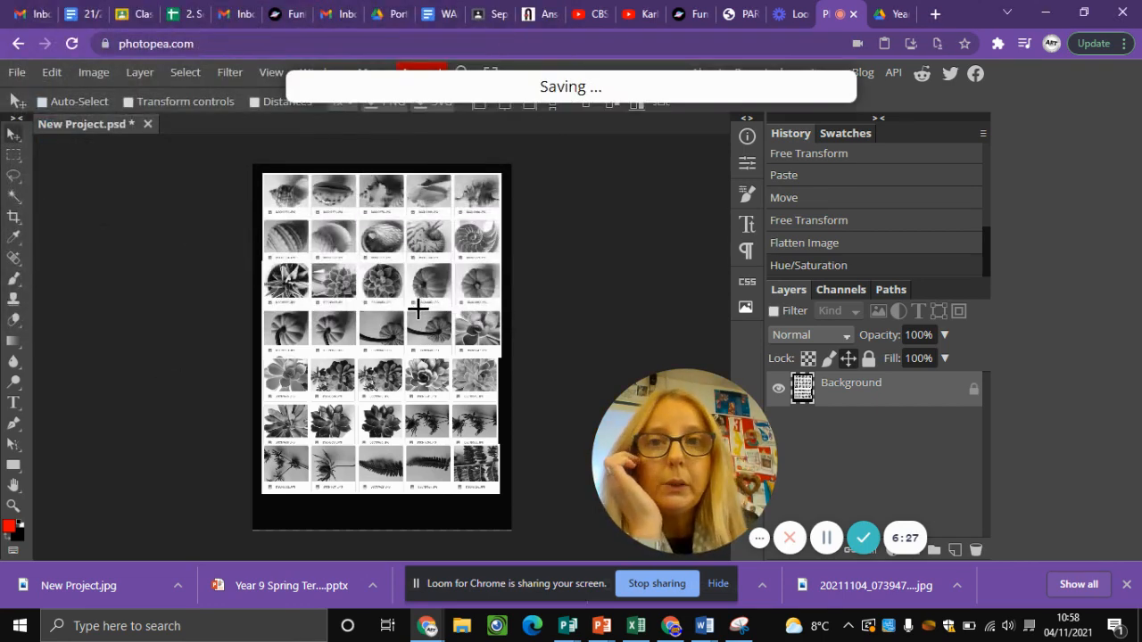